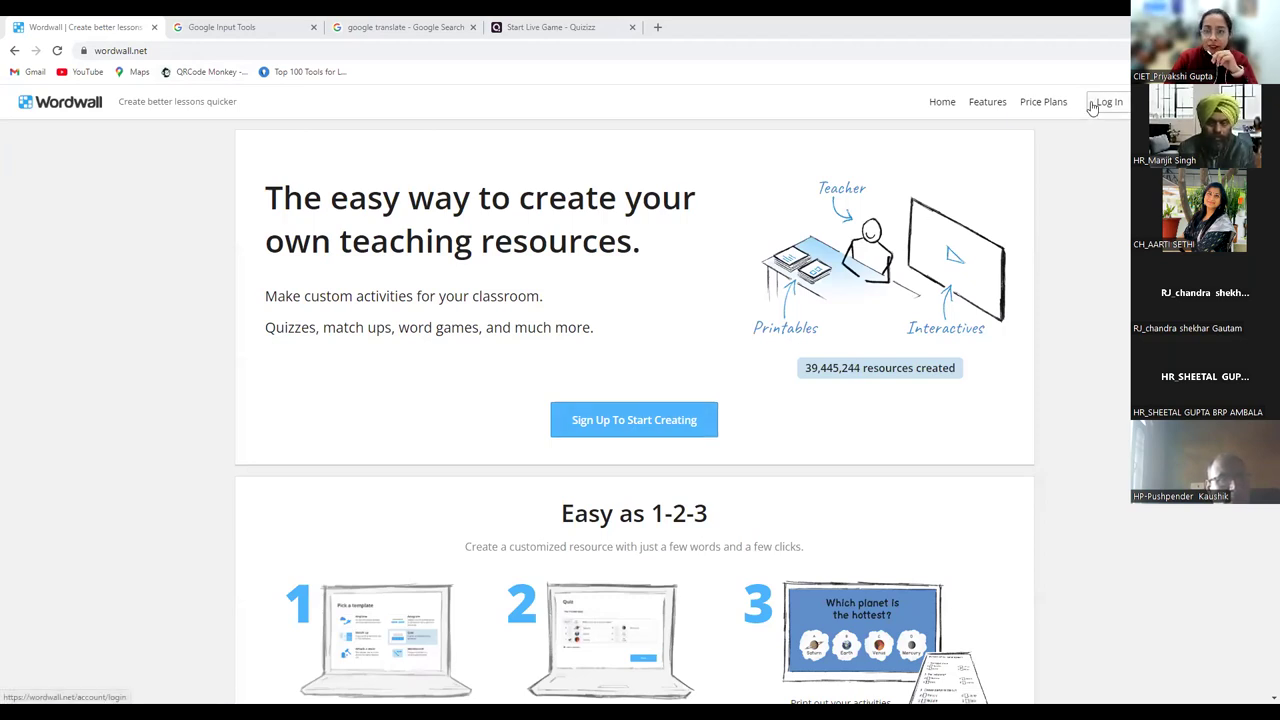
# Log in to Wordwall with the presenter's Google account, entering the account password.
pyautogui.click(1098, 105)
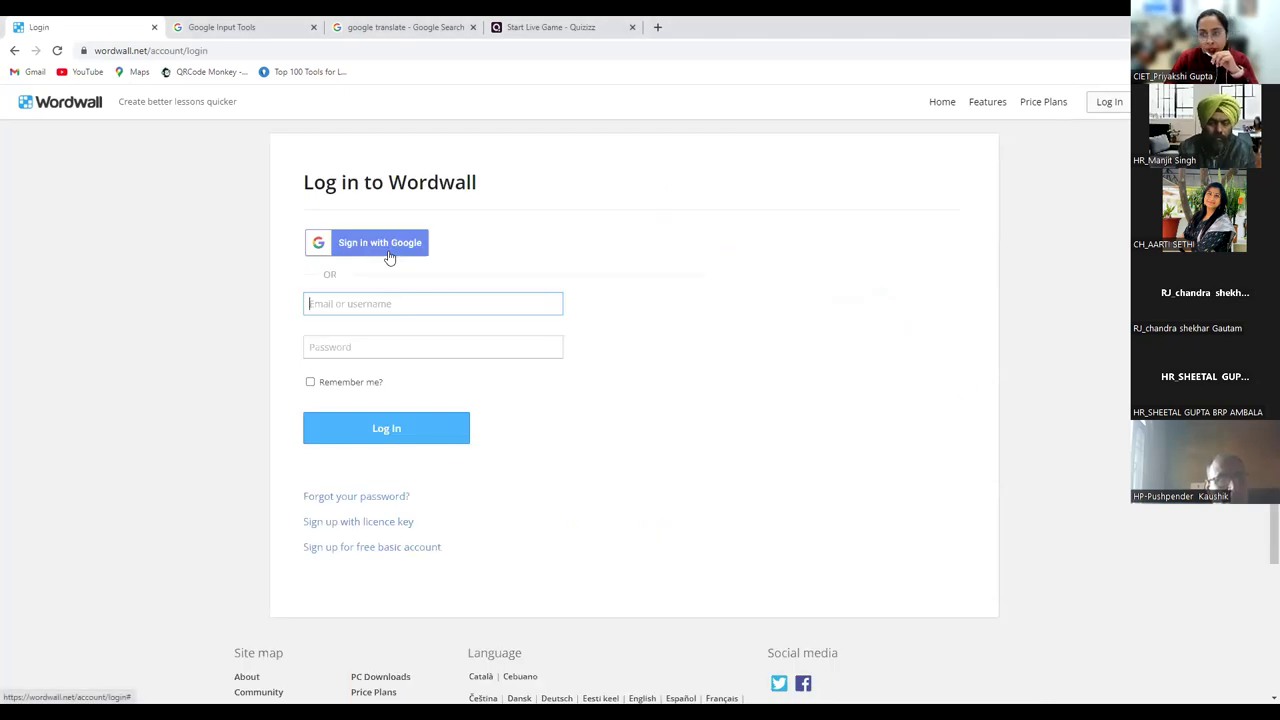
pyautogui.click(389, 257)
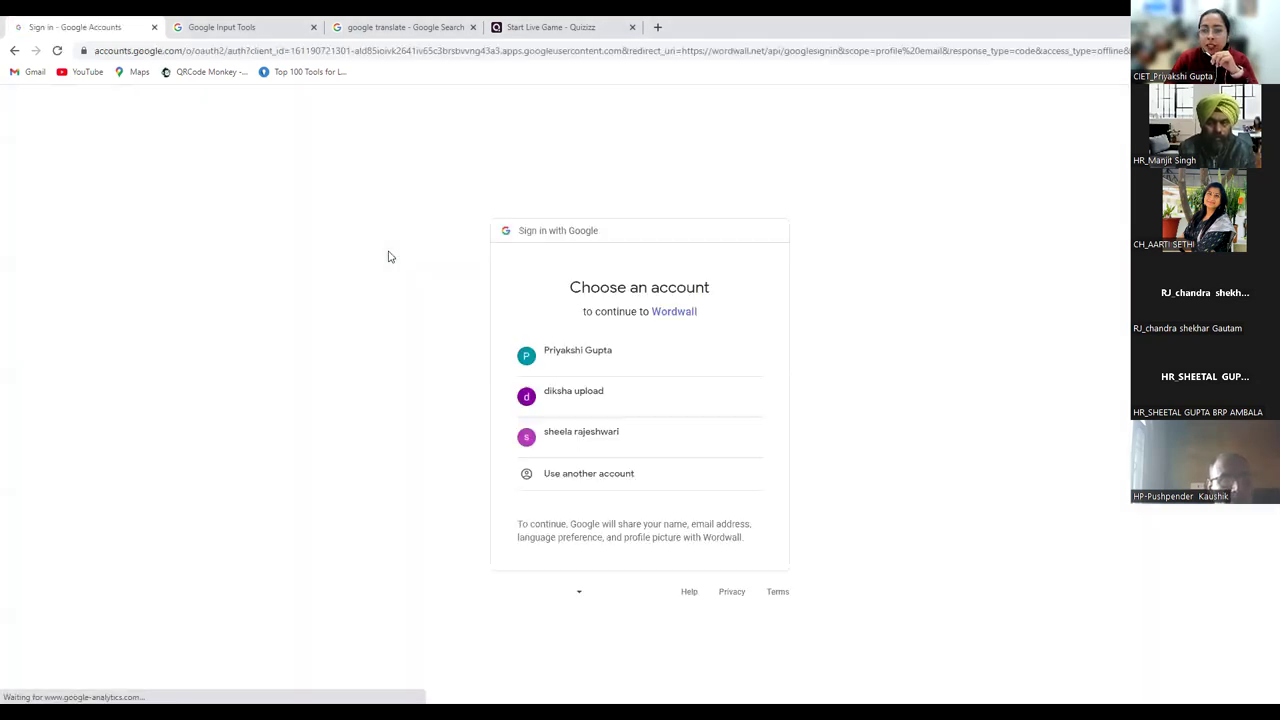
pyautogui.click(630, 368)
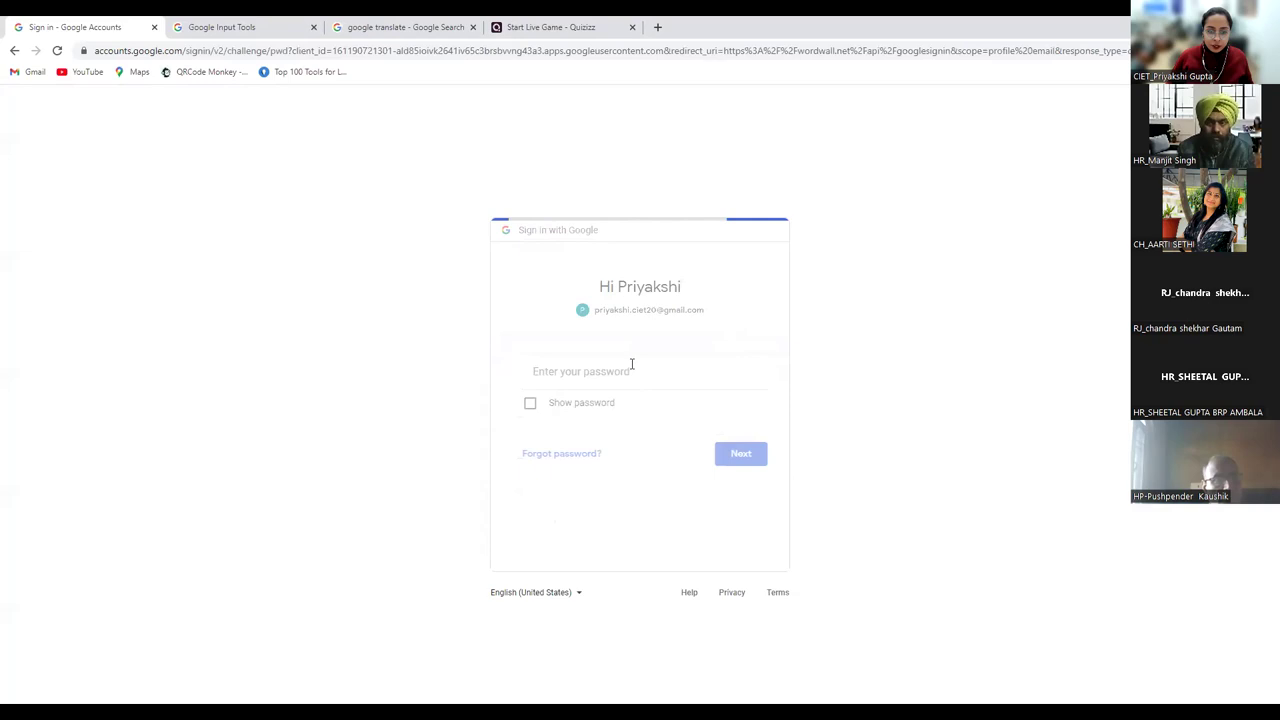
pyautogui.write('••••••••')
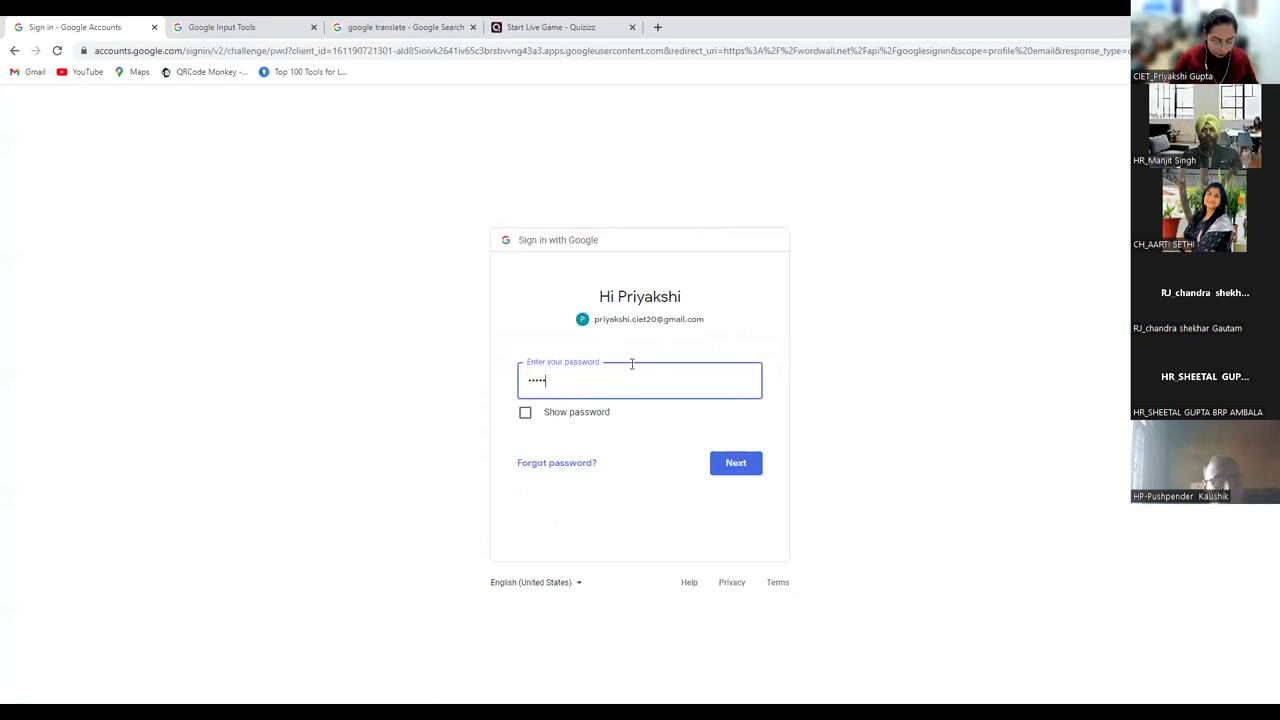
pyautogui.write('•')
pyautogui.press('Return')
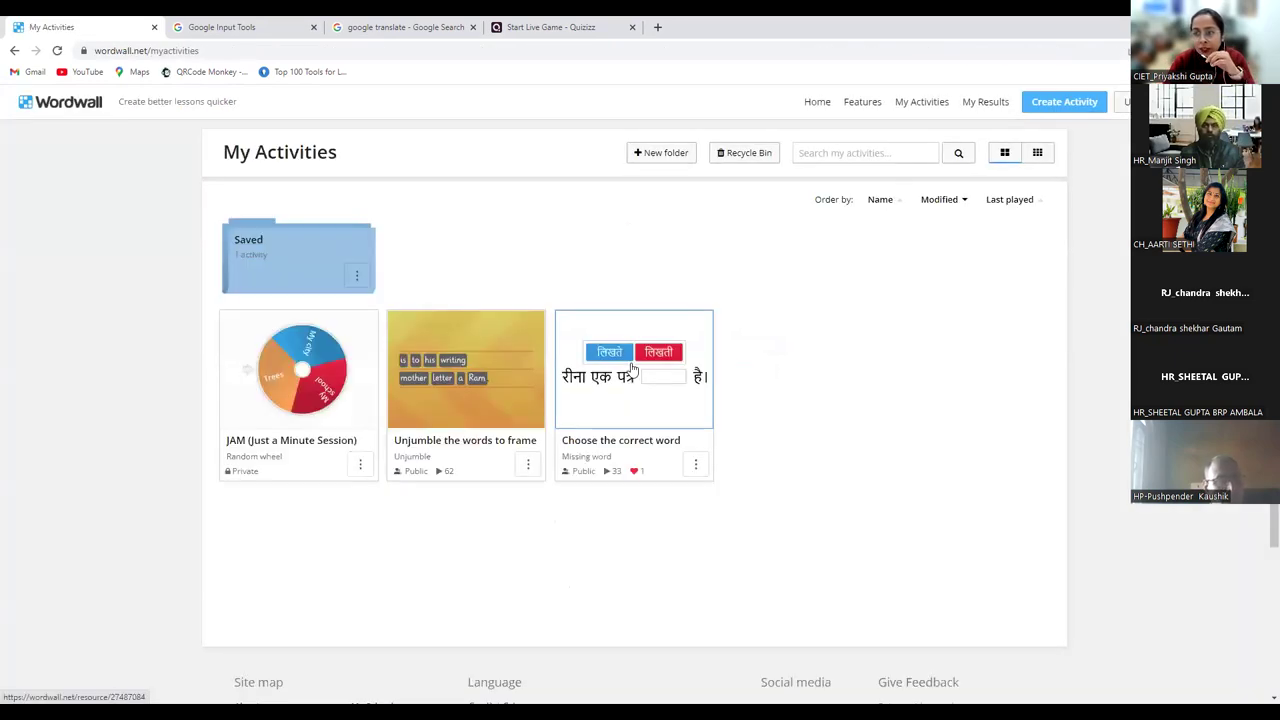
# Look over the Wordwall home page and its list of available activity templates.
pyautogui.click(818, 104)
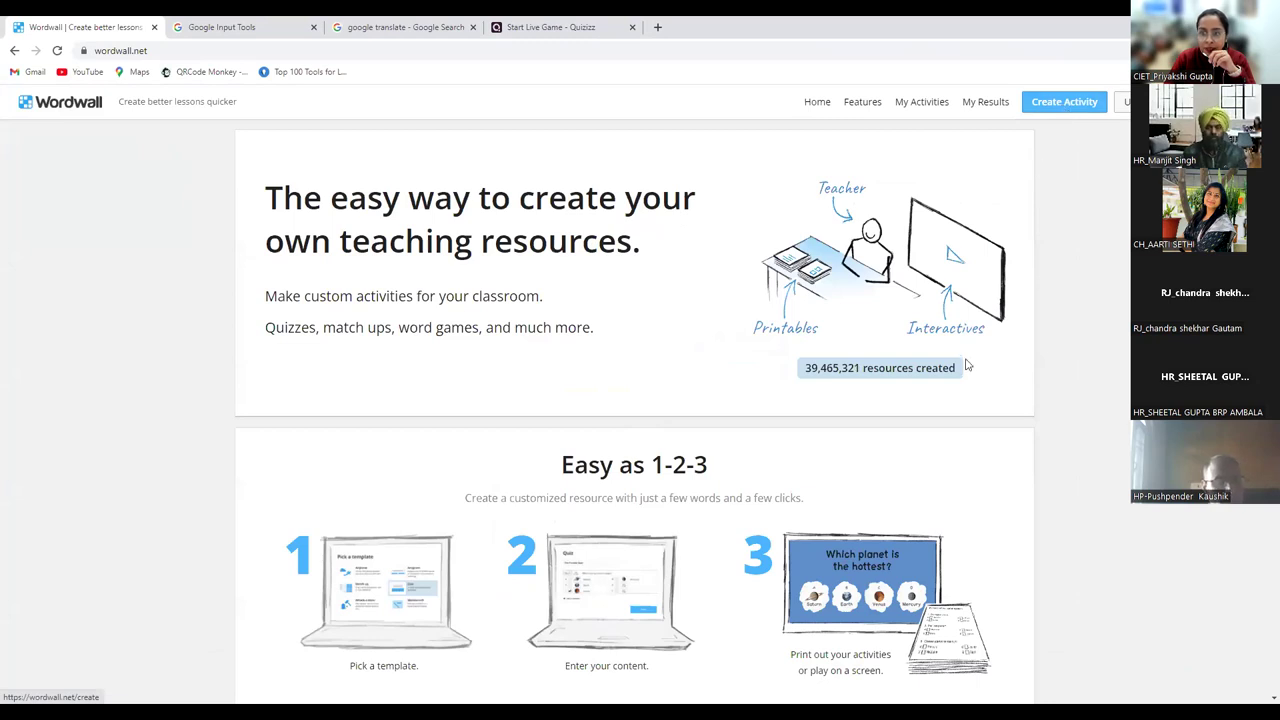
pyautogui.scroll(-5, 966, 367)
pyautogui.scroll(-1, 966, 367)
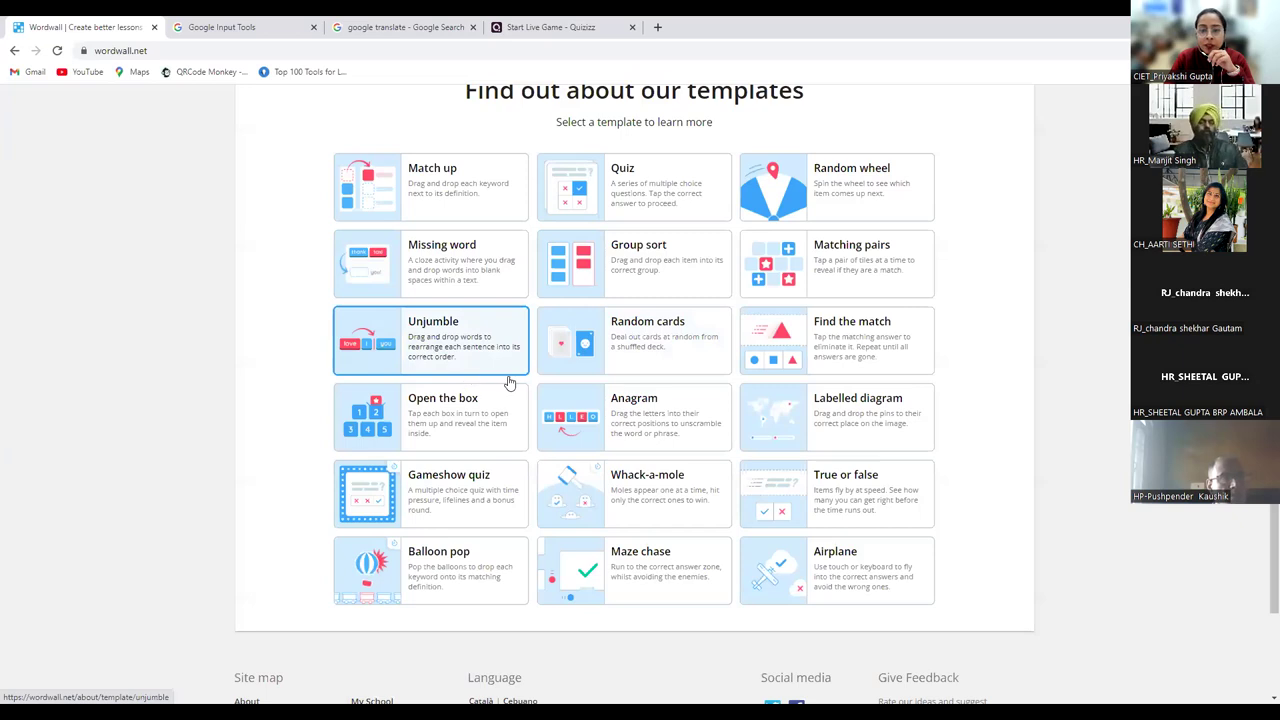
pyautogui.scroll(10, 600, 410)
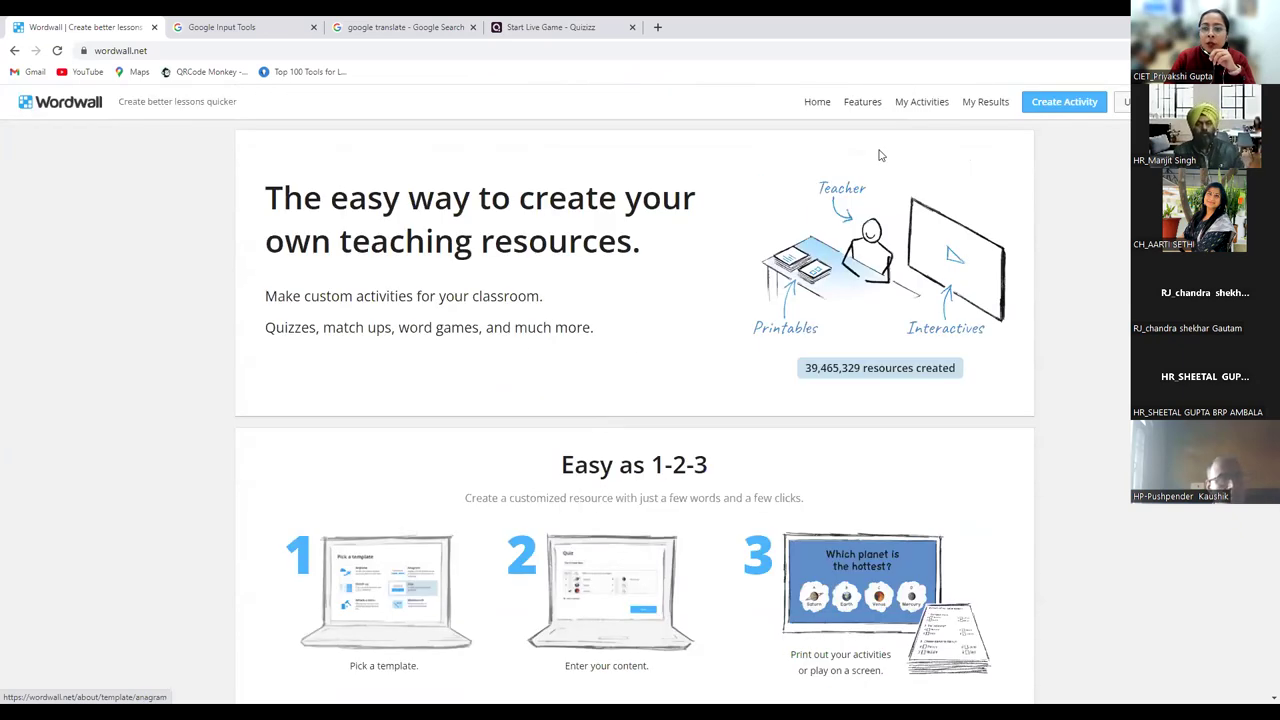
# Open the existing activity "Unjumble the words to frame logically appropriate sentences." from My Activities for content editing.
pyautogui.click(917, 112)
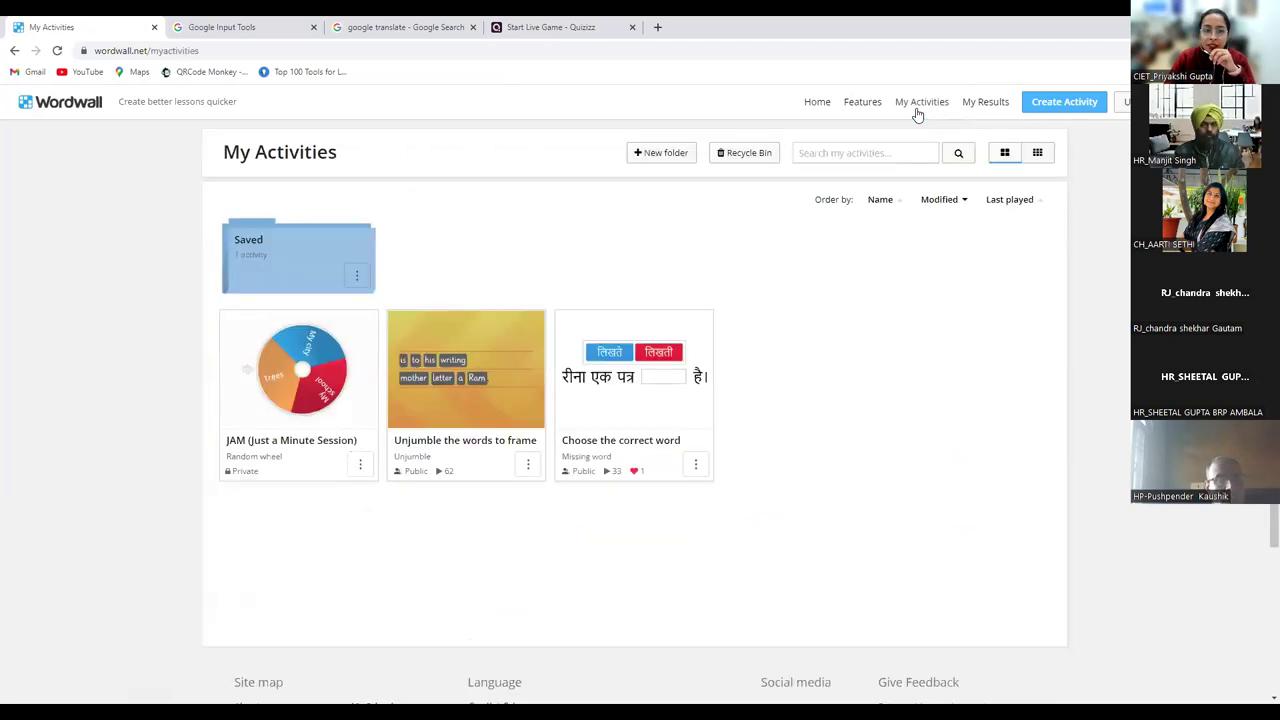
pyautogui.click(475, 385)
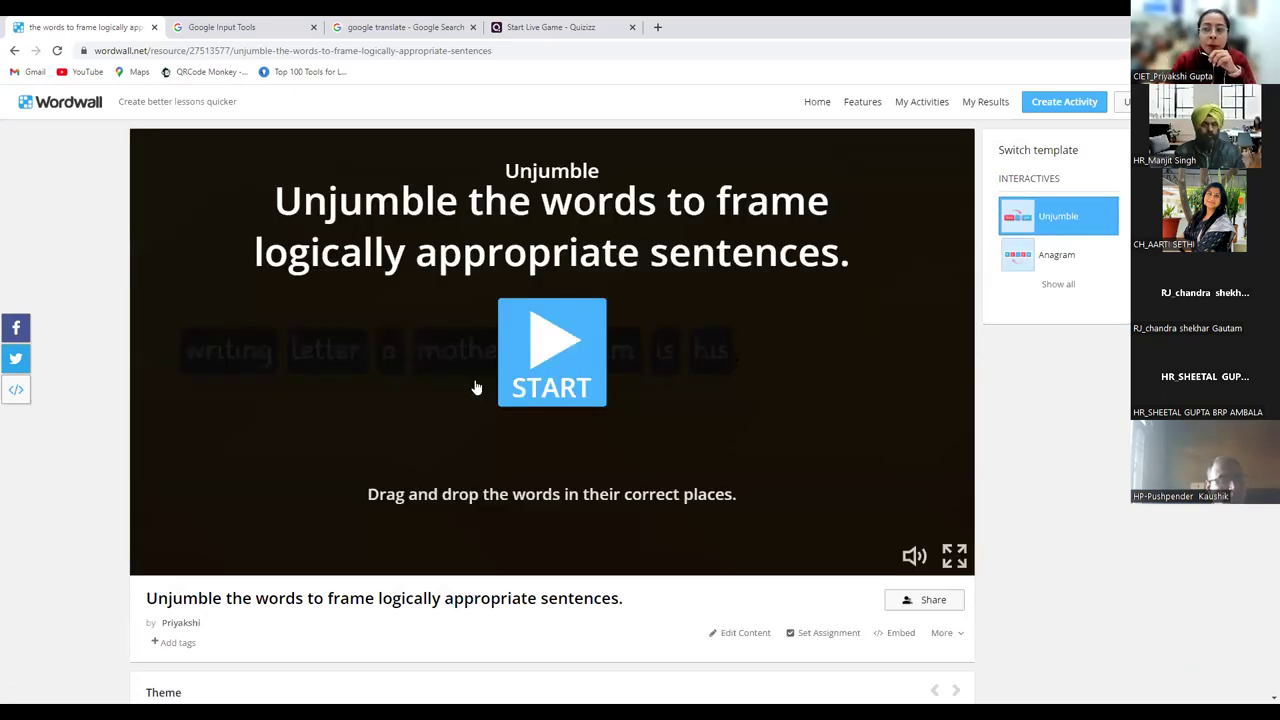
pyautogui.click(739, 637)
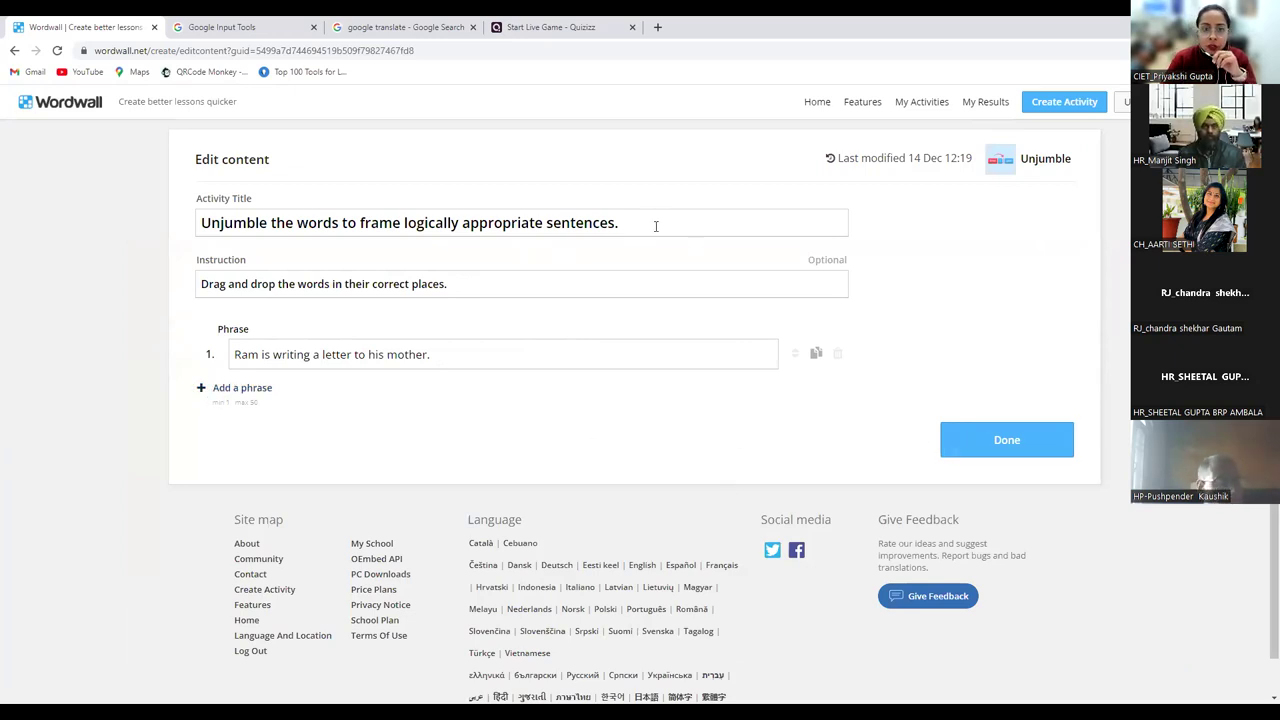
# Copy and clear the activity title, then paste back "Unjumble the words to frame logically appropriate sentences.".
pyautogui.moveTo(654, 223); pyautogui.dragTo(24, 197)
pyautogui.hotkey('ctrl', 'c')
pyautogui.press('BackSpace')
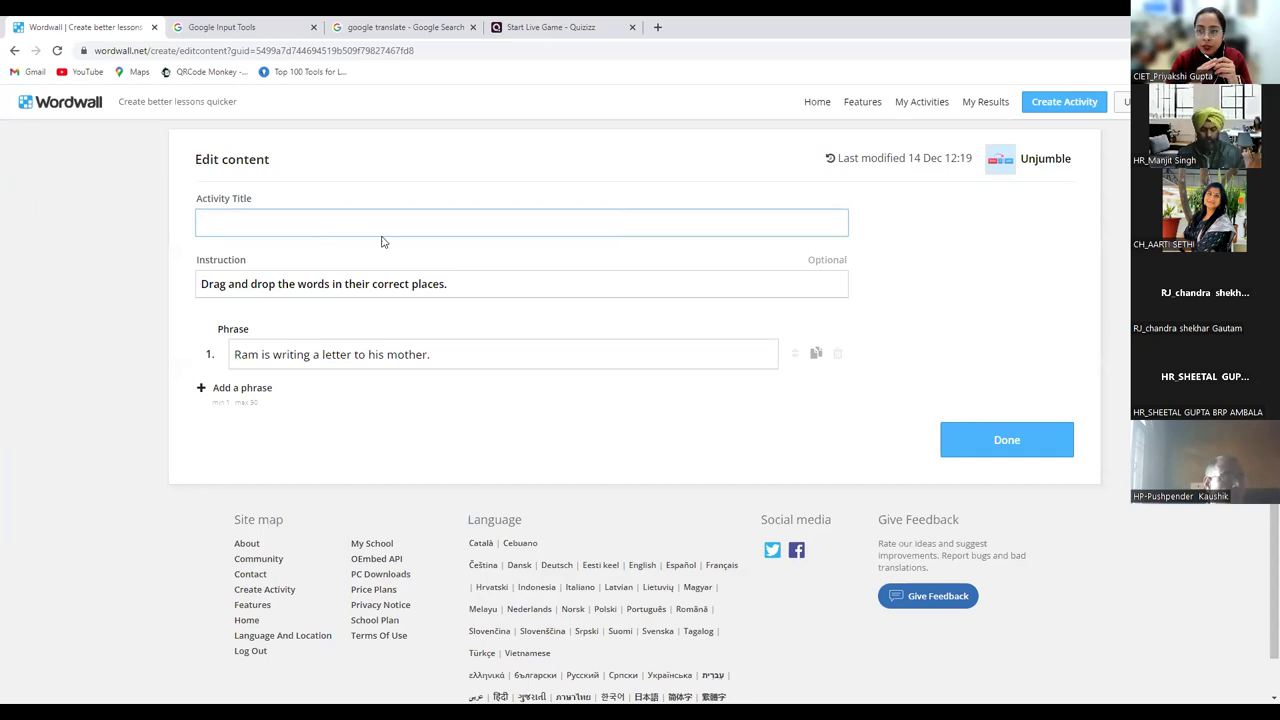
pyautogui.hotkey('ctrl', 'v')
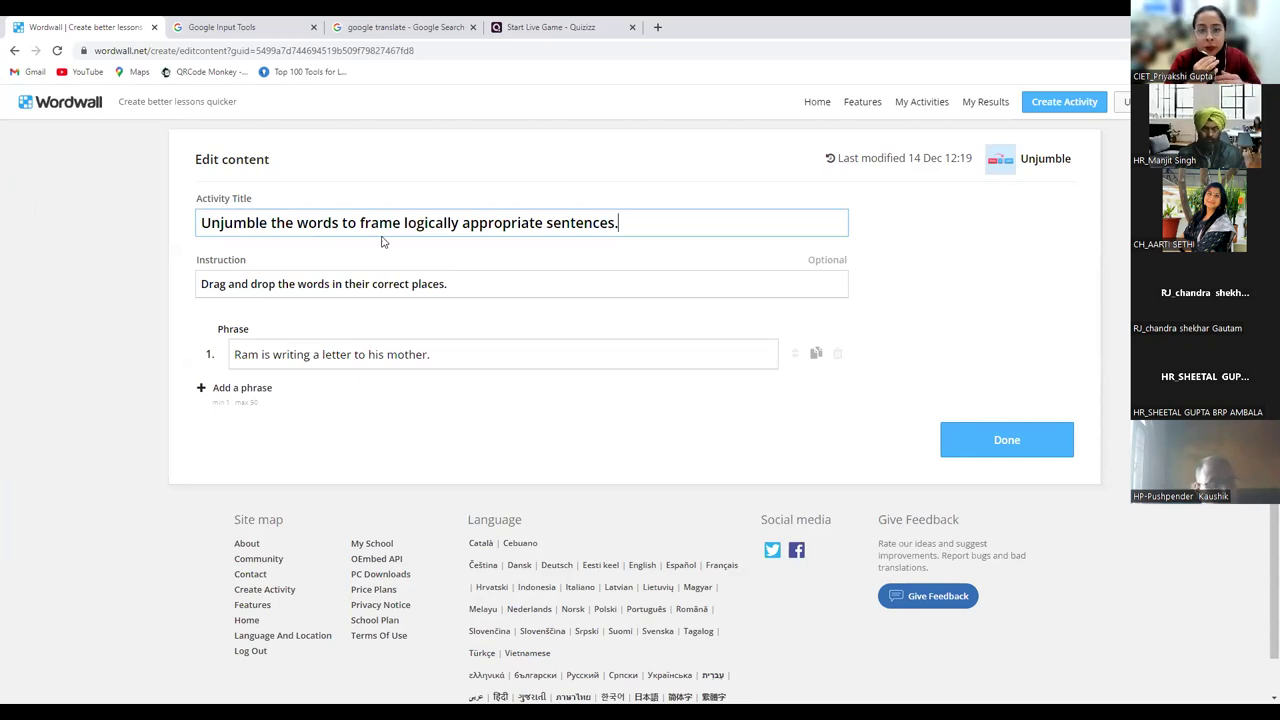
# Copy and clear the instruction text, then paste back "Drag and drop the words in their correct places.".
pyautogui.moveTo(446, 284); pyautogui.dragTo(98, 292)
pyautogui.hotkey('ctrl', 'c')
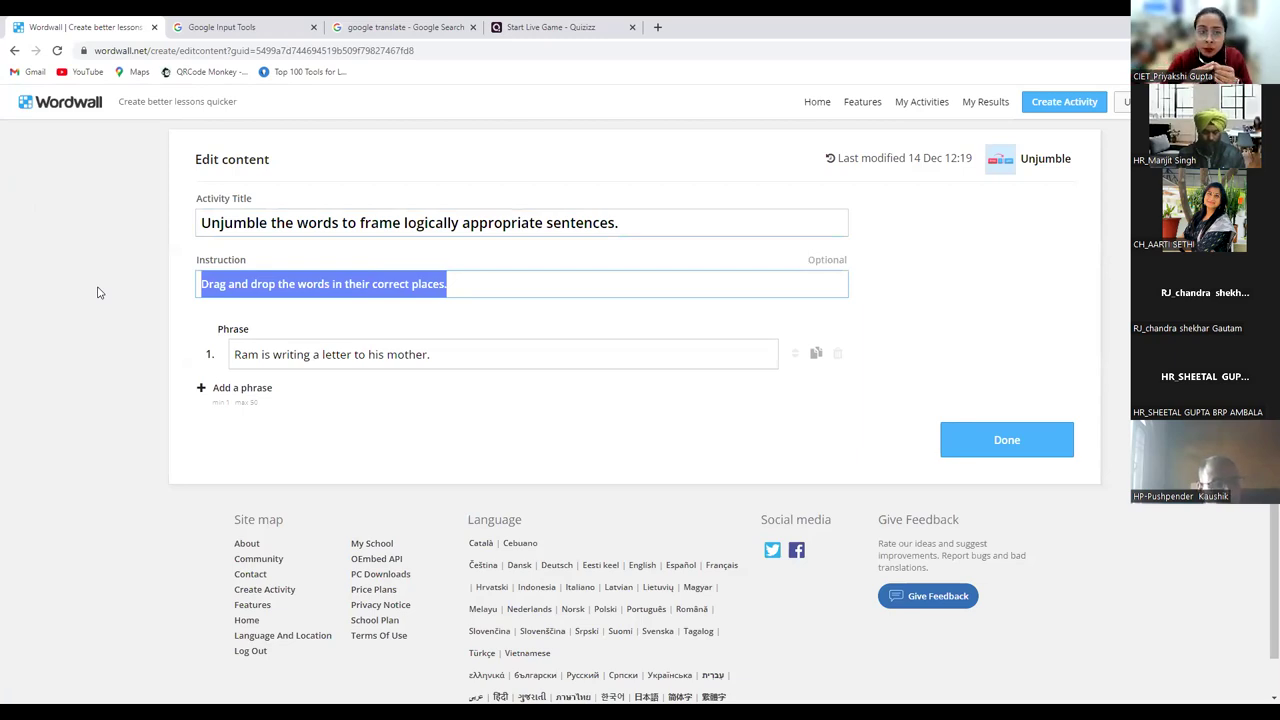
pyautogui.press('BackSpace')
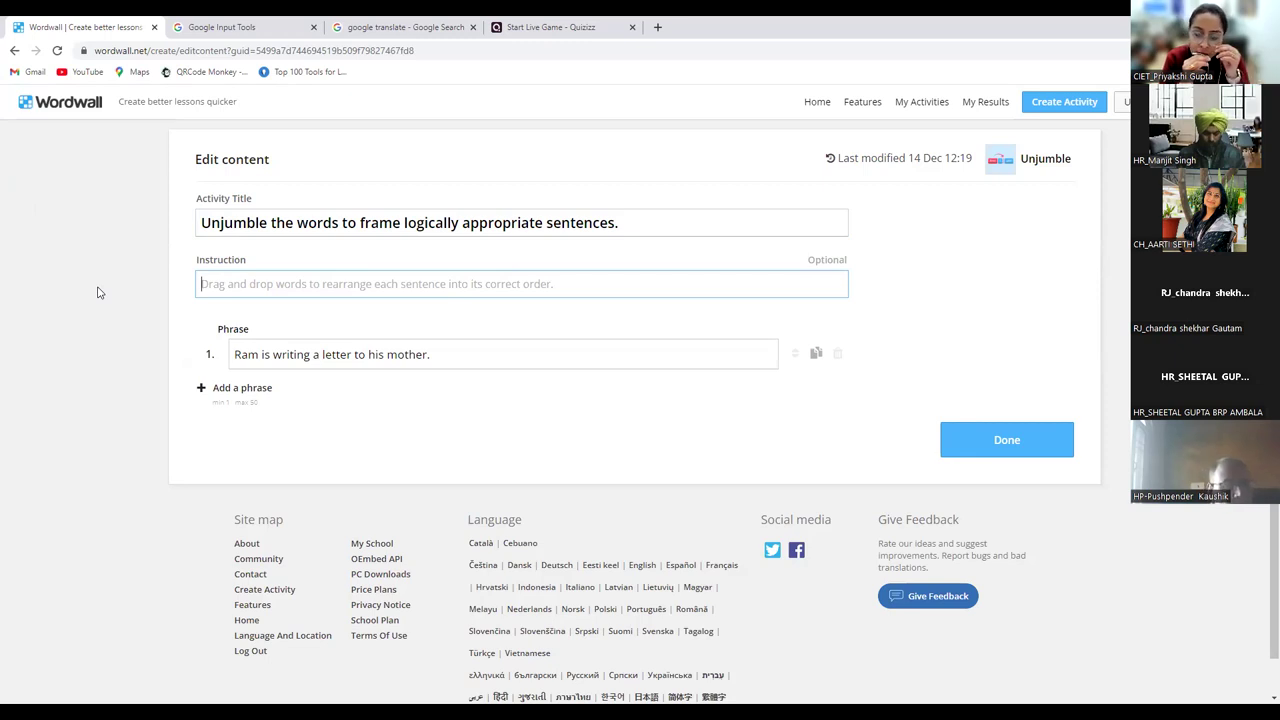
pyautogui.hotkey('ctrl', 'v')
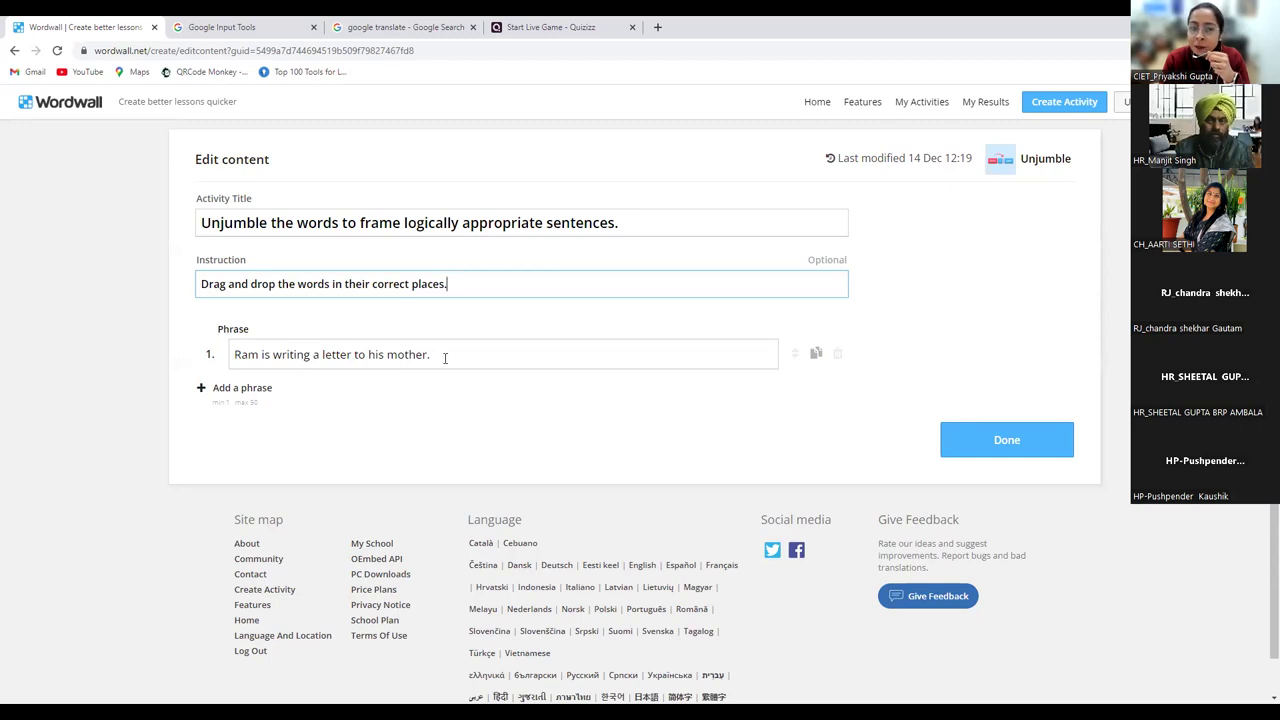
# Switch to Google Input Tools, open its online try-out editor and set the input language to Hindi.
pyautogui.click(236, 22)
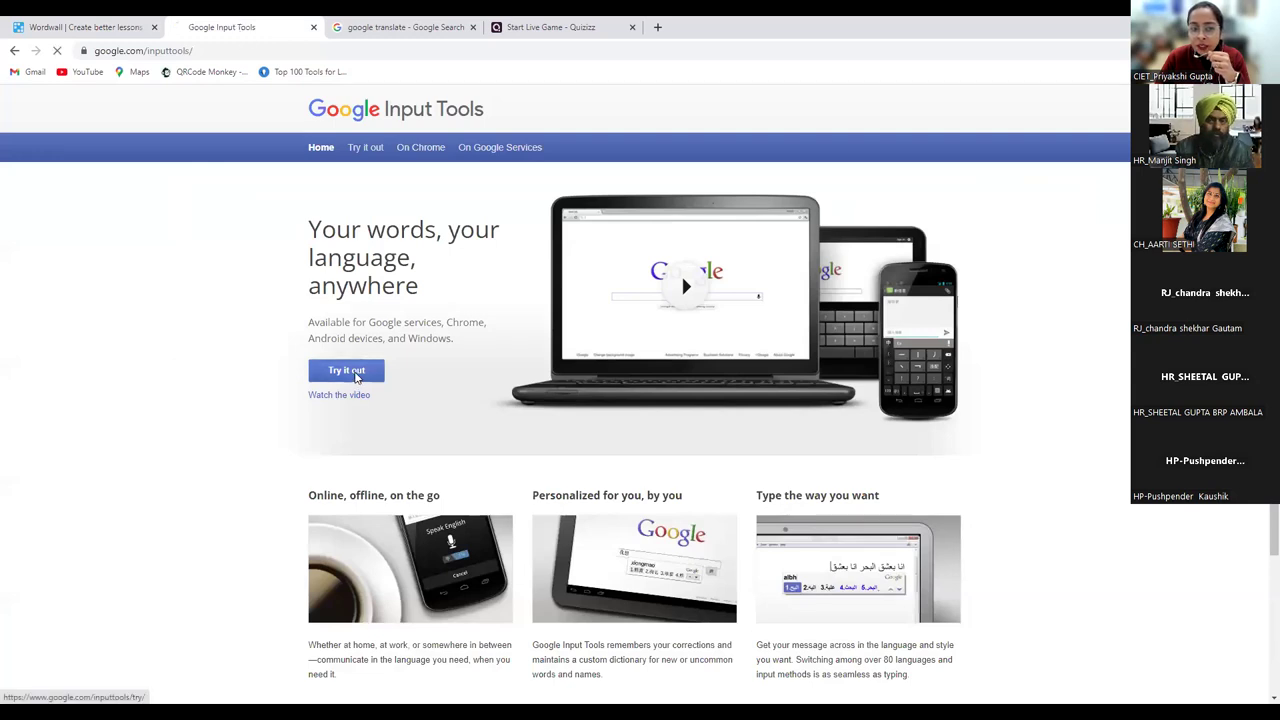
pyautogui.click(350, 371)
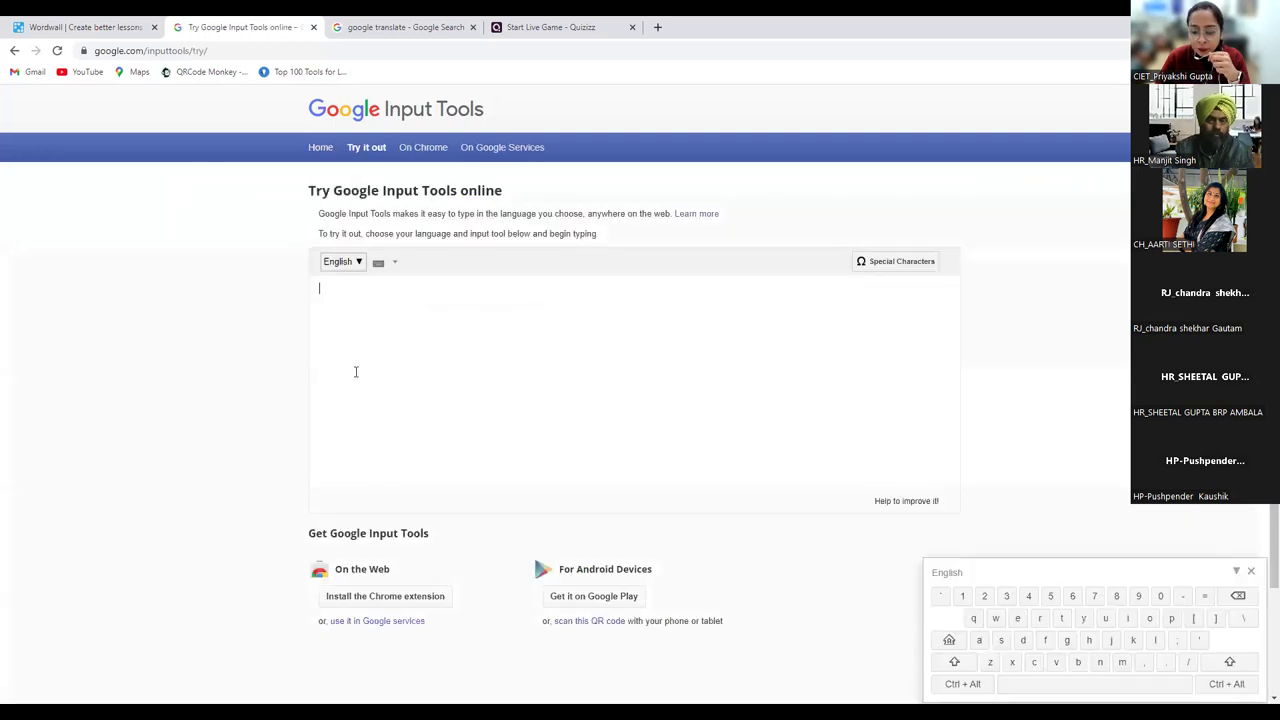
pyautogui.click(352, 262)
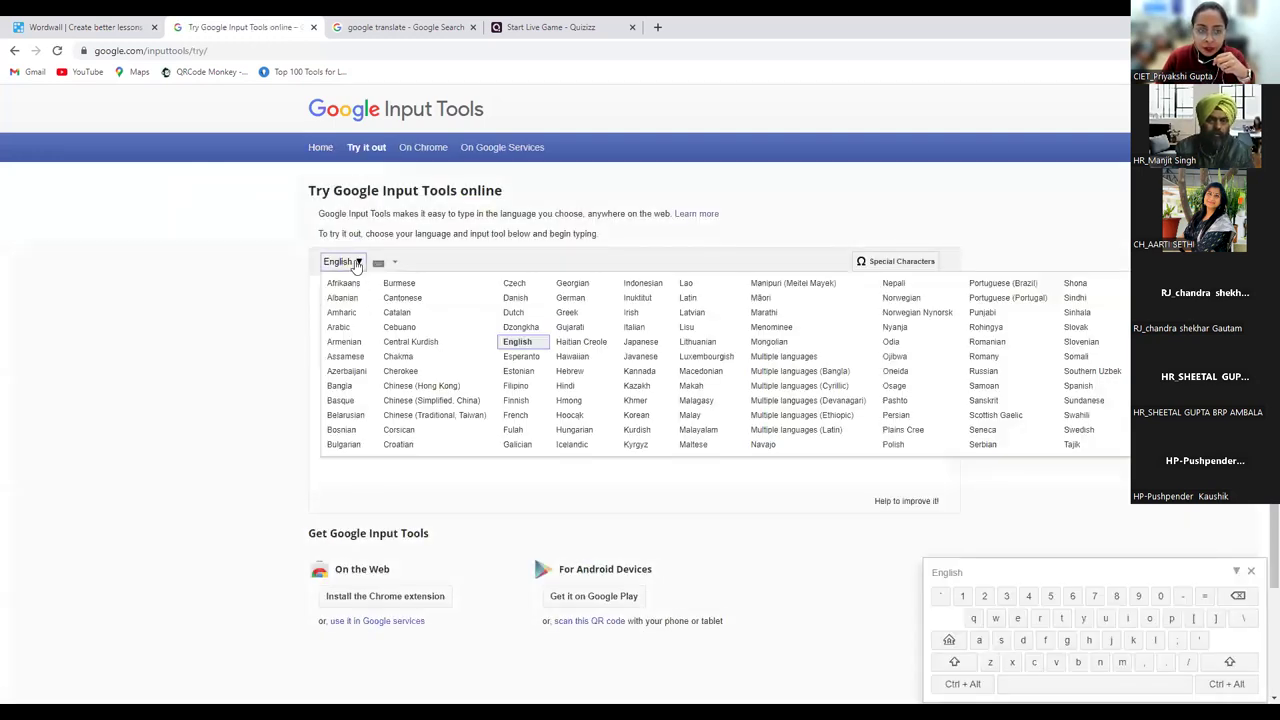
pyautogui.click(566, 386)
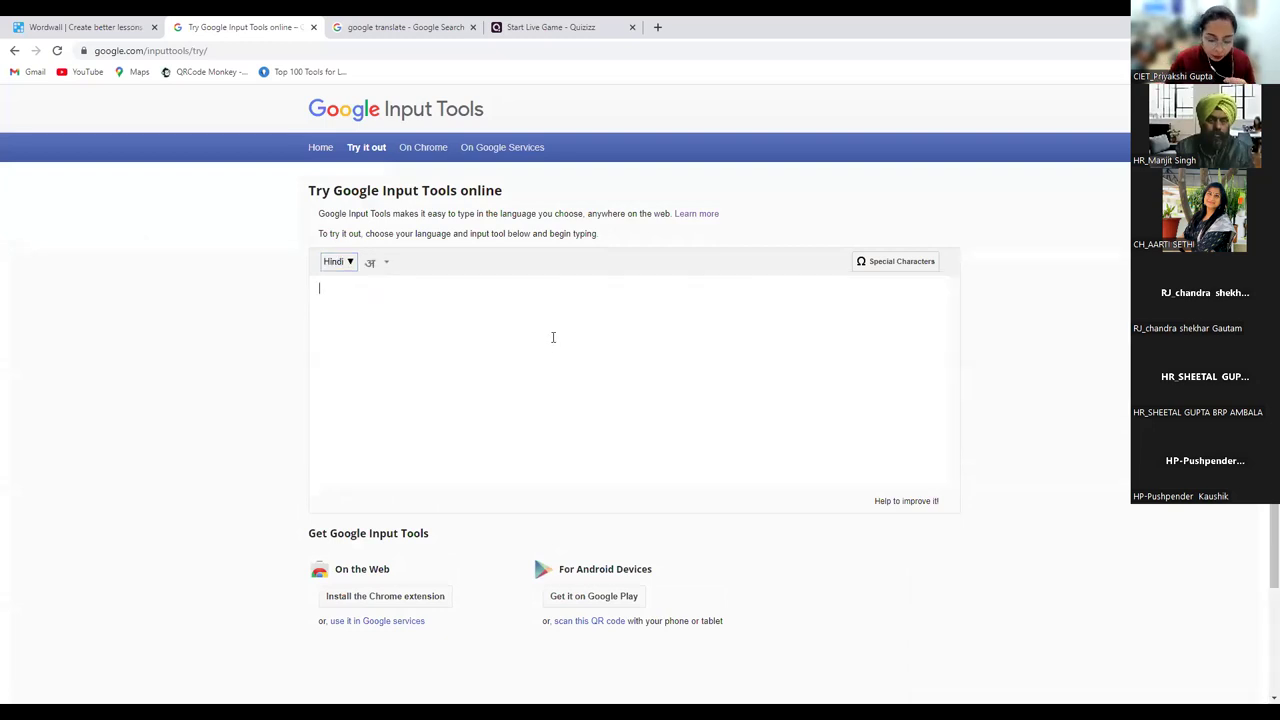
# Write the Hindi sentence "रीना पतंग उड़ा रही है।" using transliteration.
pyautogui.write('reena pat')
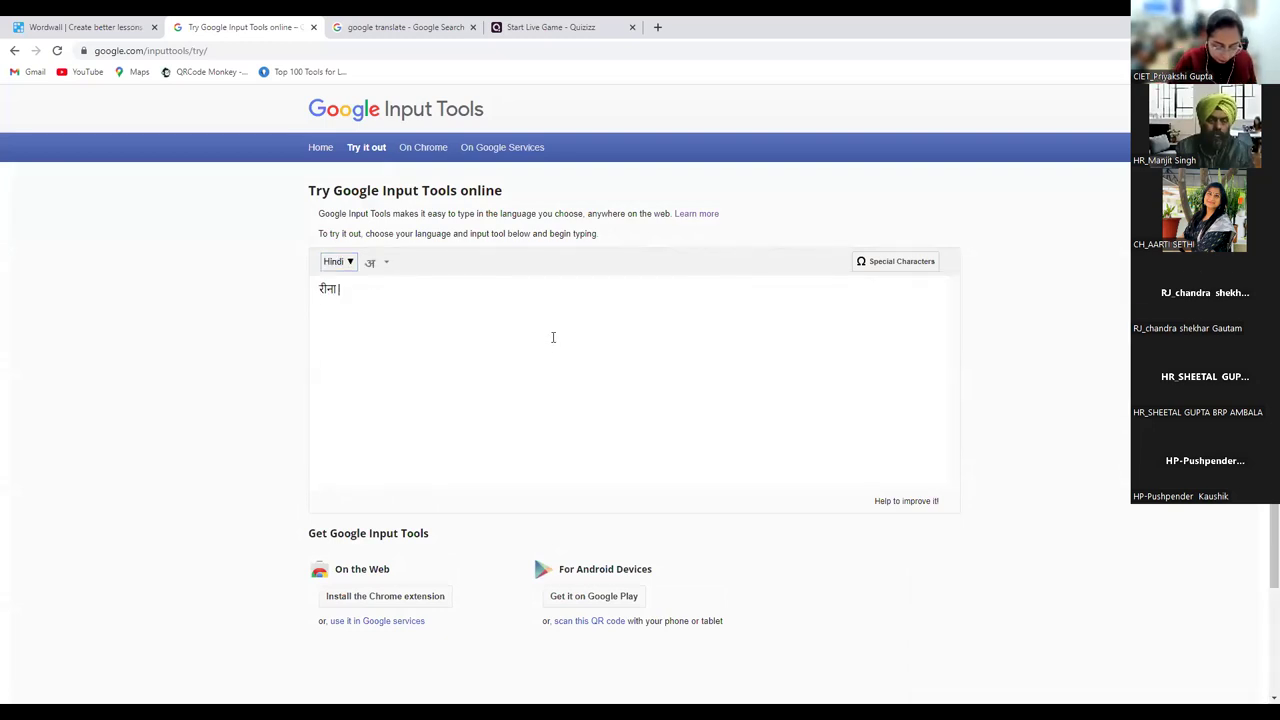
pyautogui.write('ang ur')
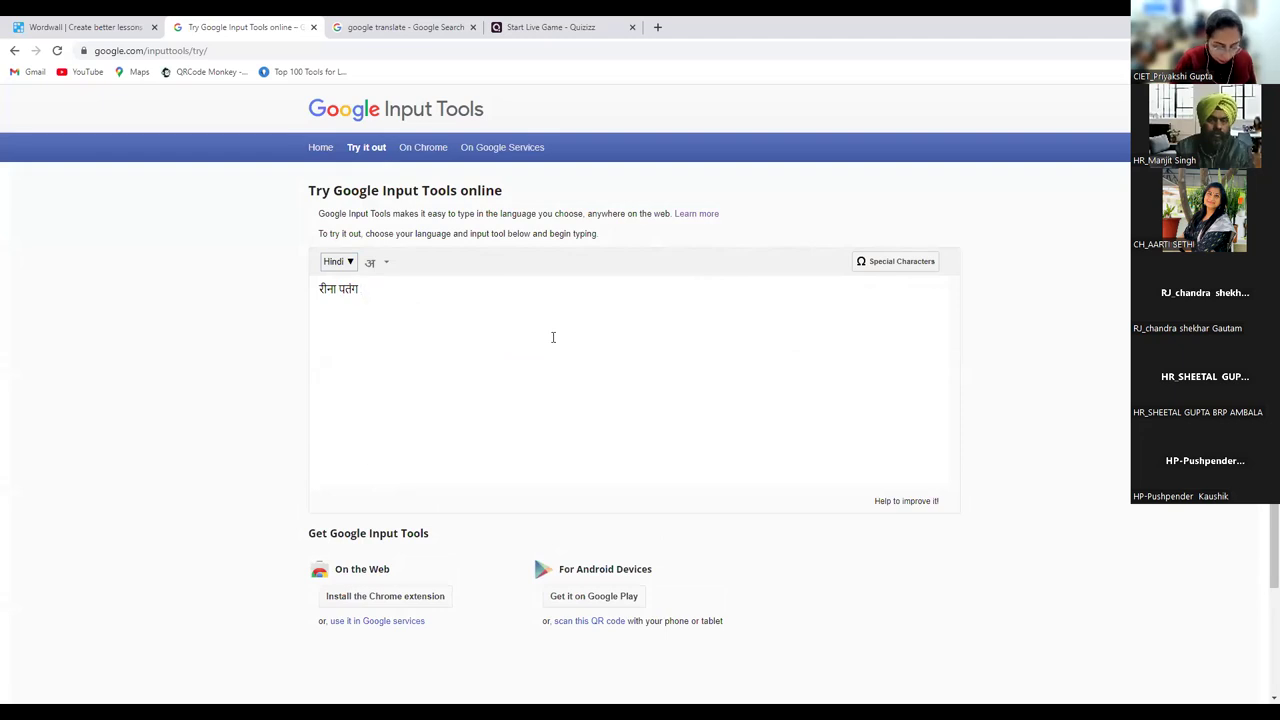
pyautogui.write('a')
pyautogui.click(404, 364)
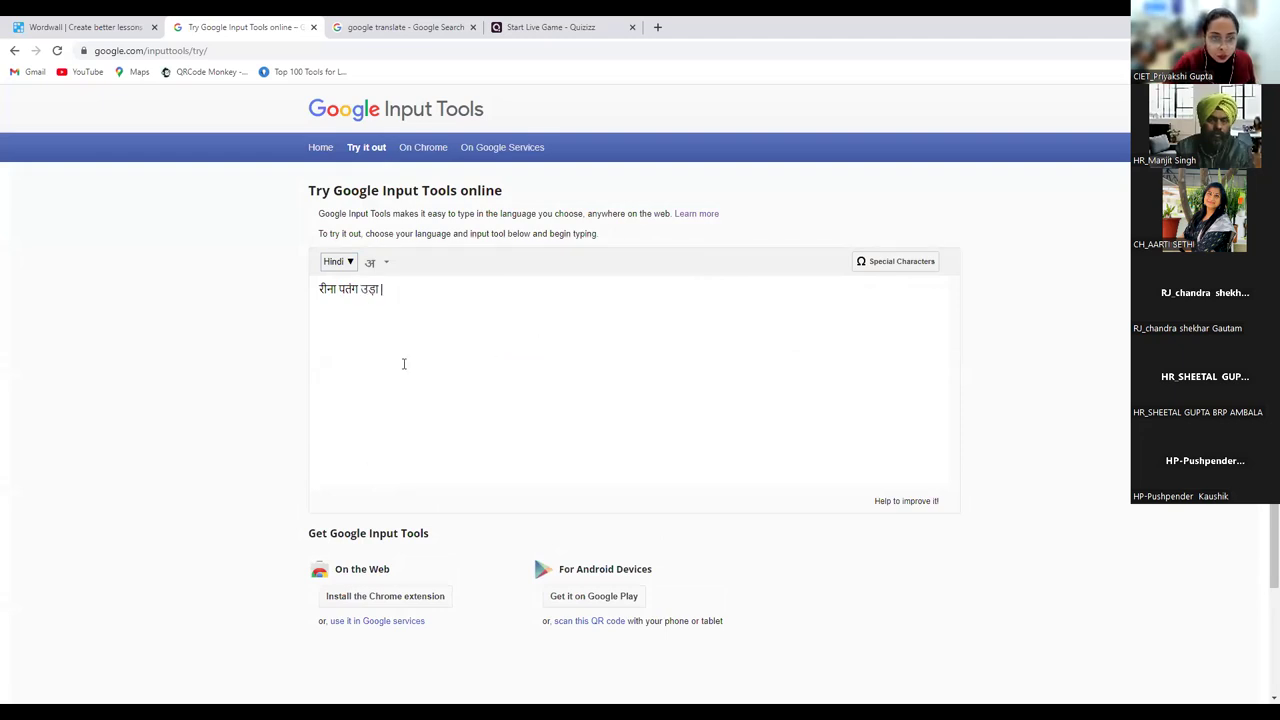
pyautogui.write('rahi h')
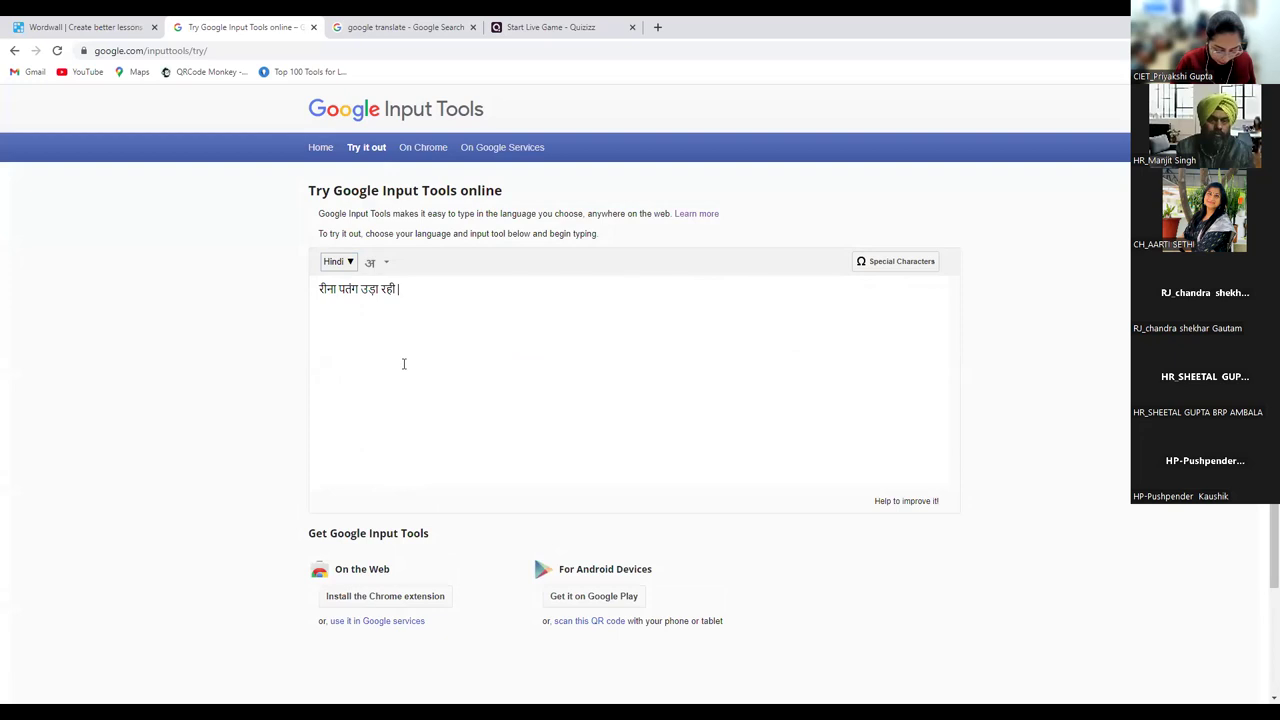
pyautogui.write('ai')
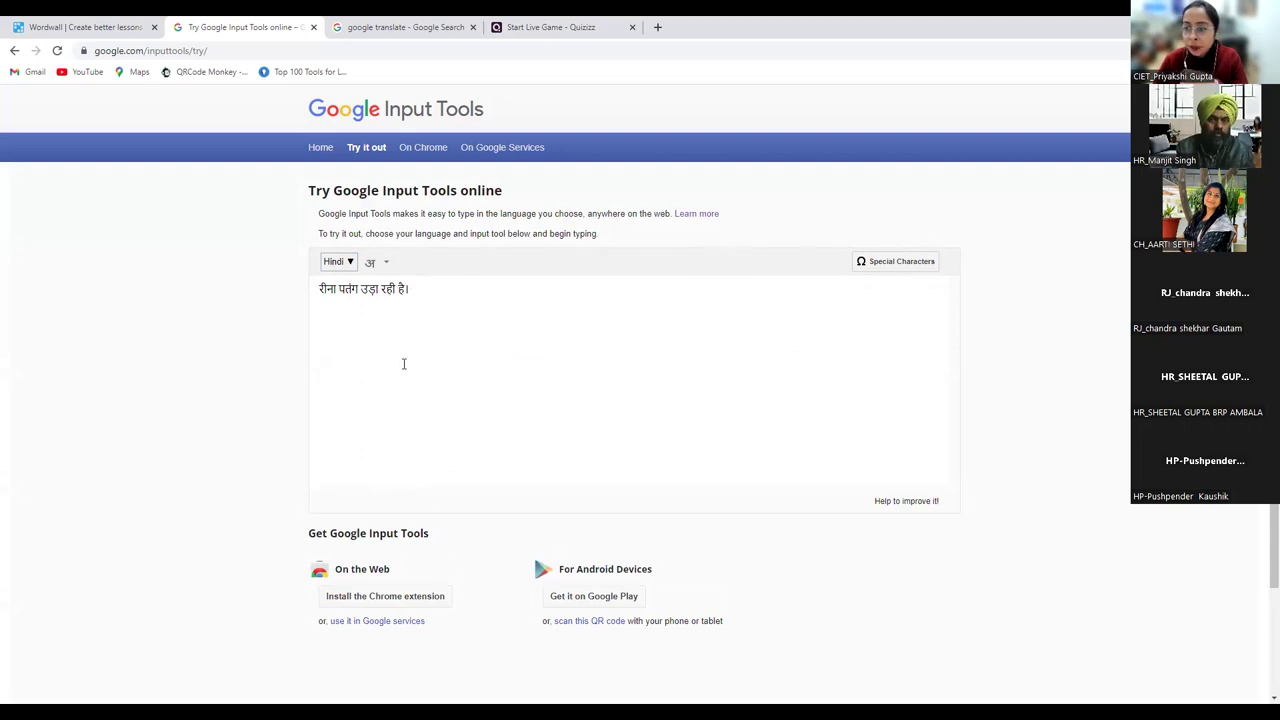
# Copy the Hindi sentence into a new second phrase of the Wordwall activity and add an empty third phrase.
pyautogui.moveTo(449, 294); pyautogui.dragTo(167, 298)
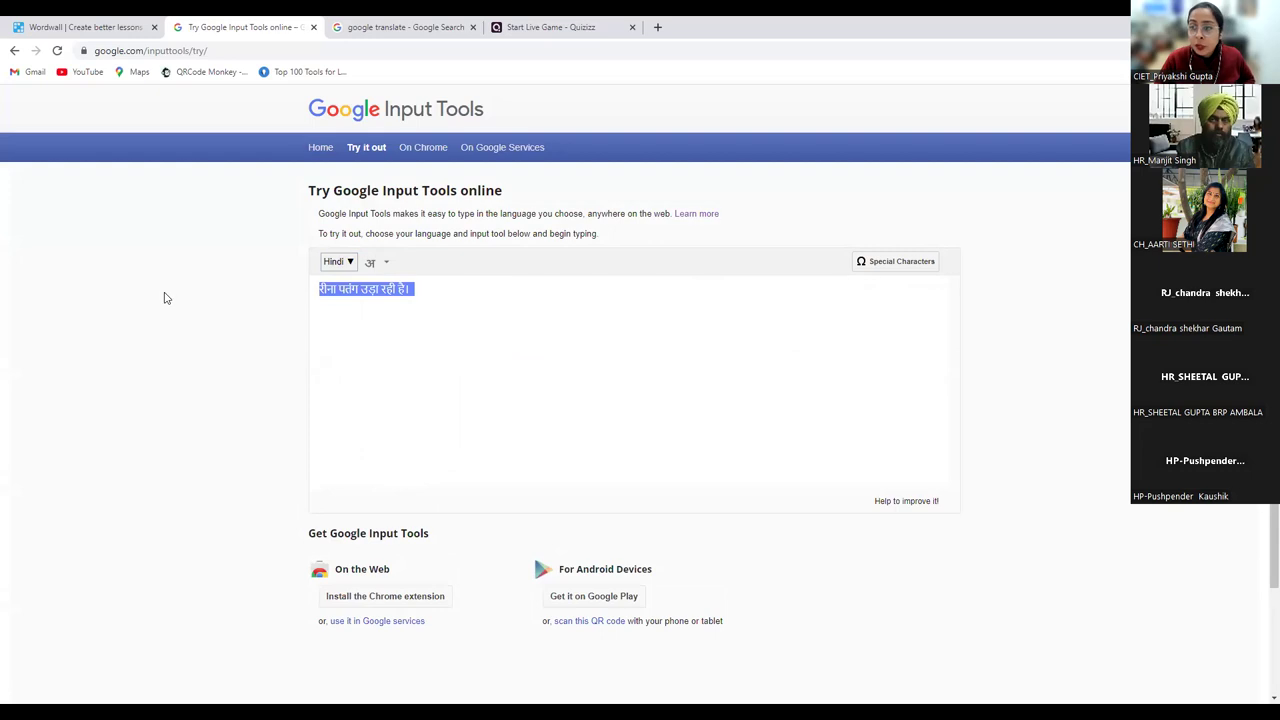
pyautogui.click(90, 27)
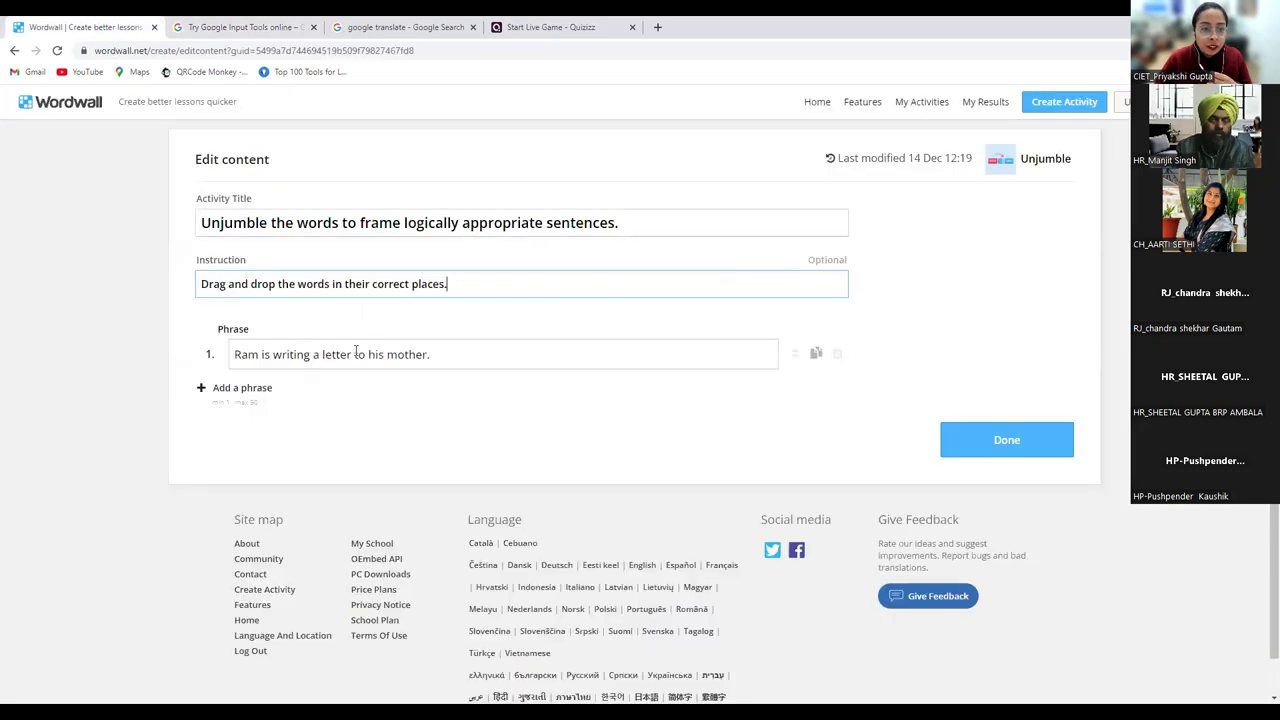
pyautogui.click(236, 389)
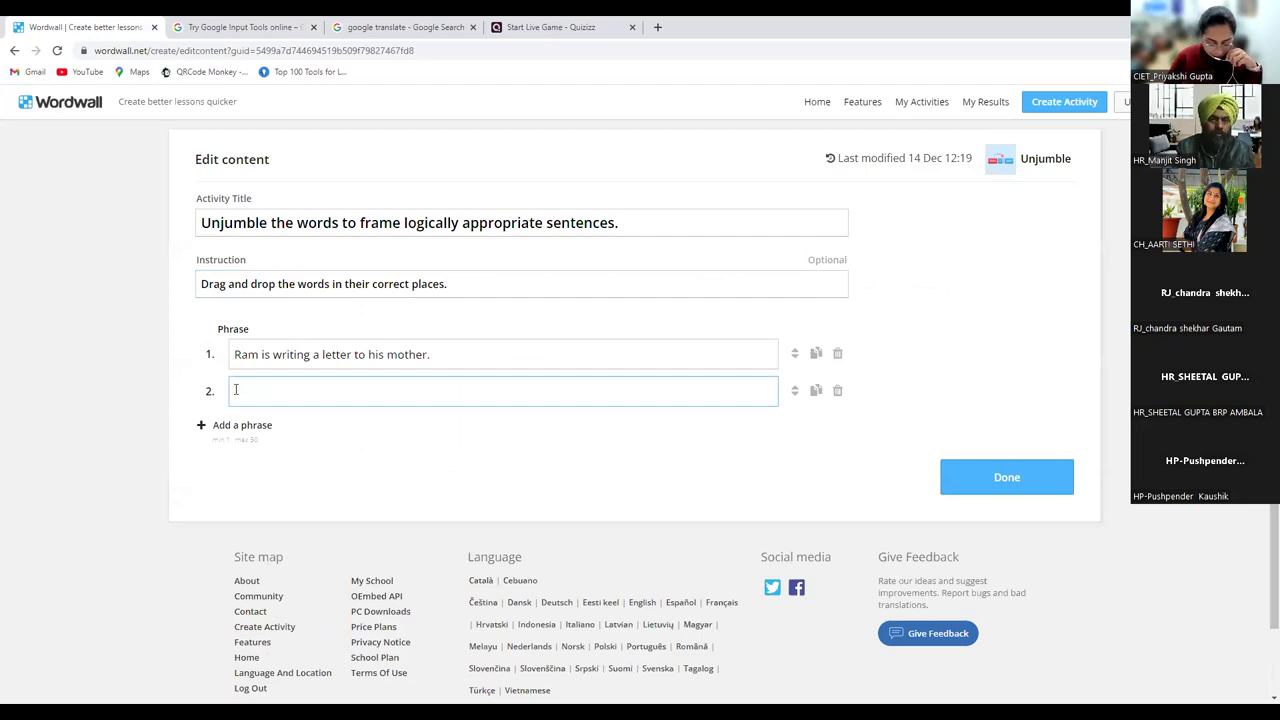
pyautogui.write('मीना पतंग उड़ा रही है।')
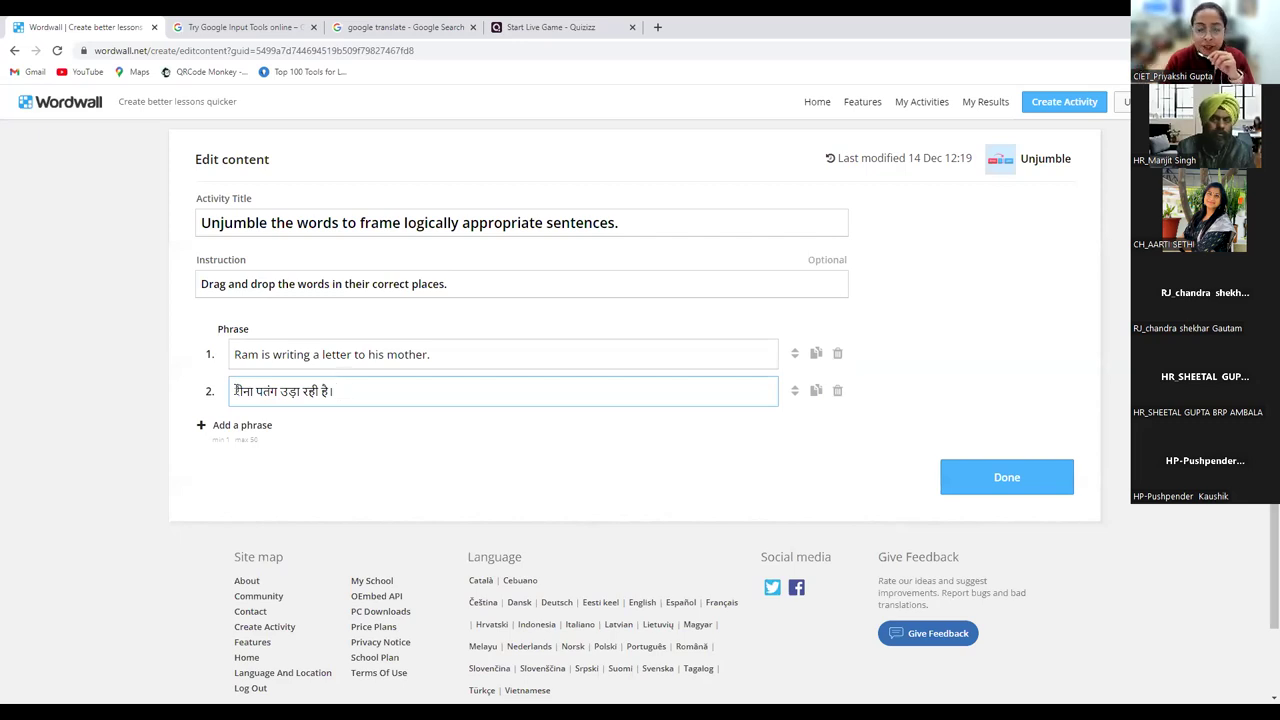
pyautogui.click(228, 426)
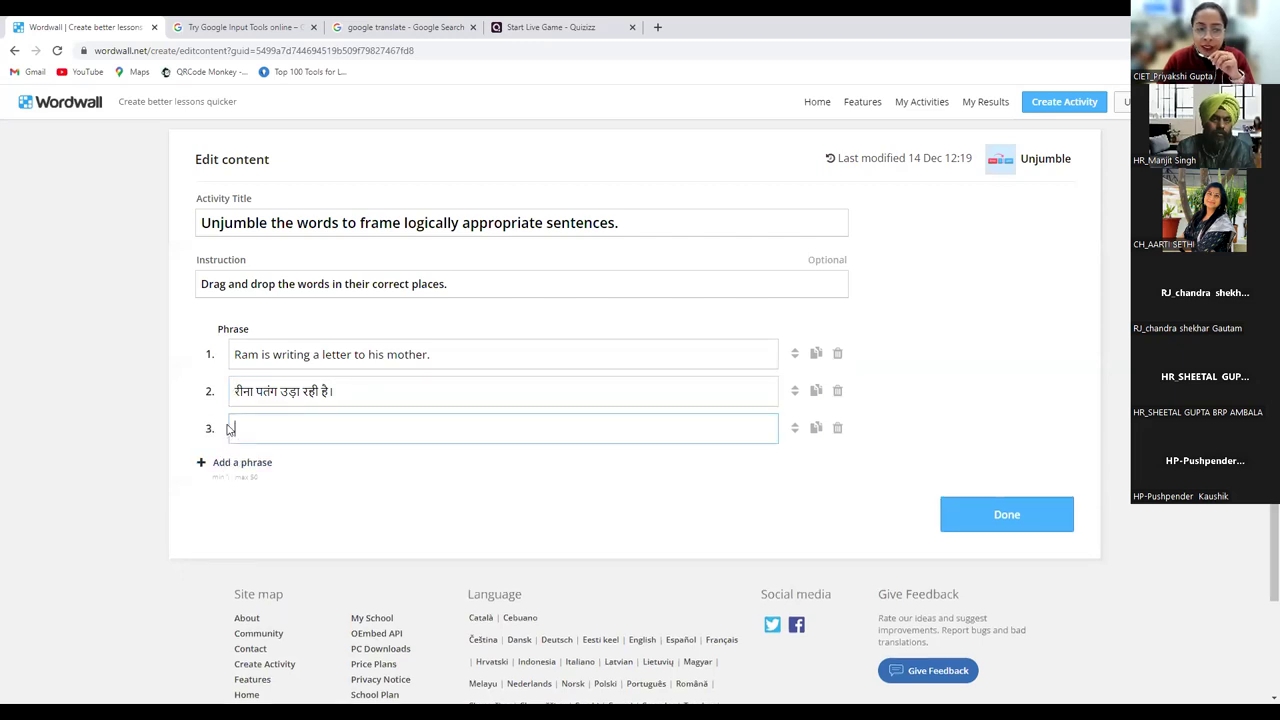
# Switch to Google Translate and set the translation direction from English to Punjabi.
pyautogui.click(381, 27)
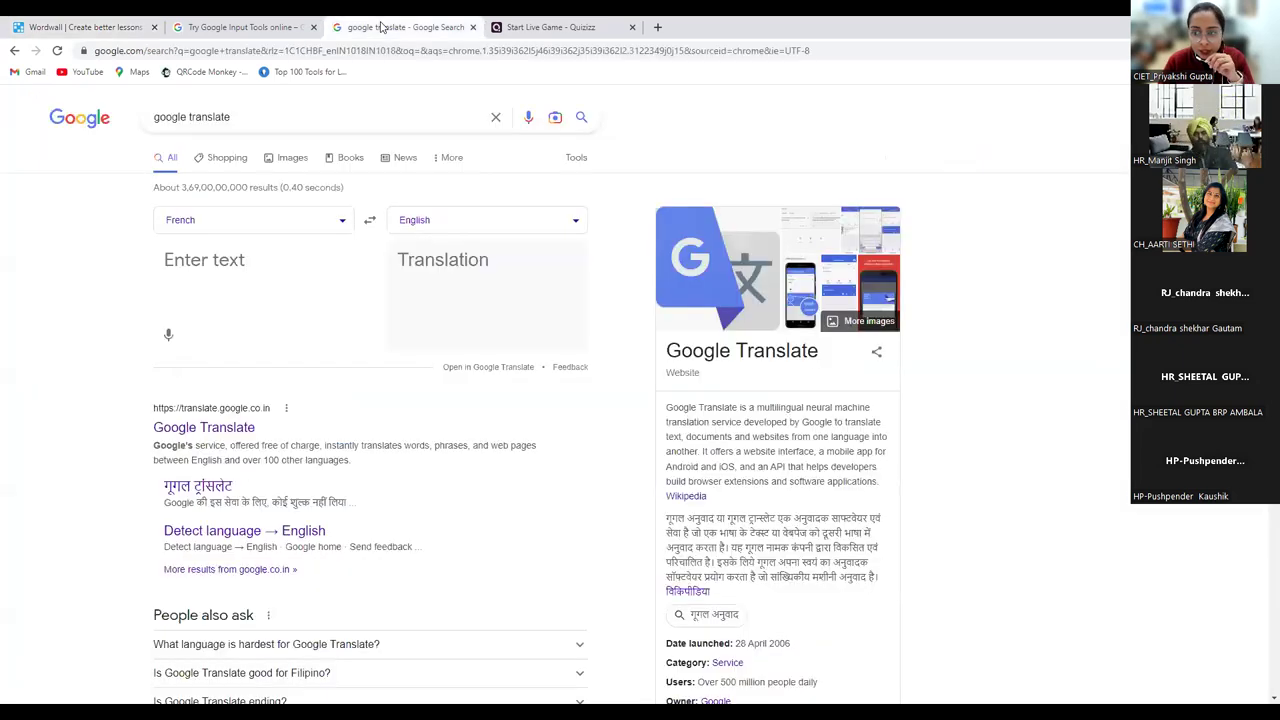
pyautogui.click(369, 221)
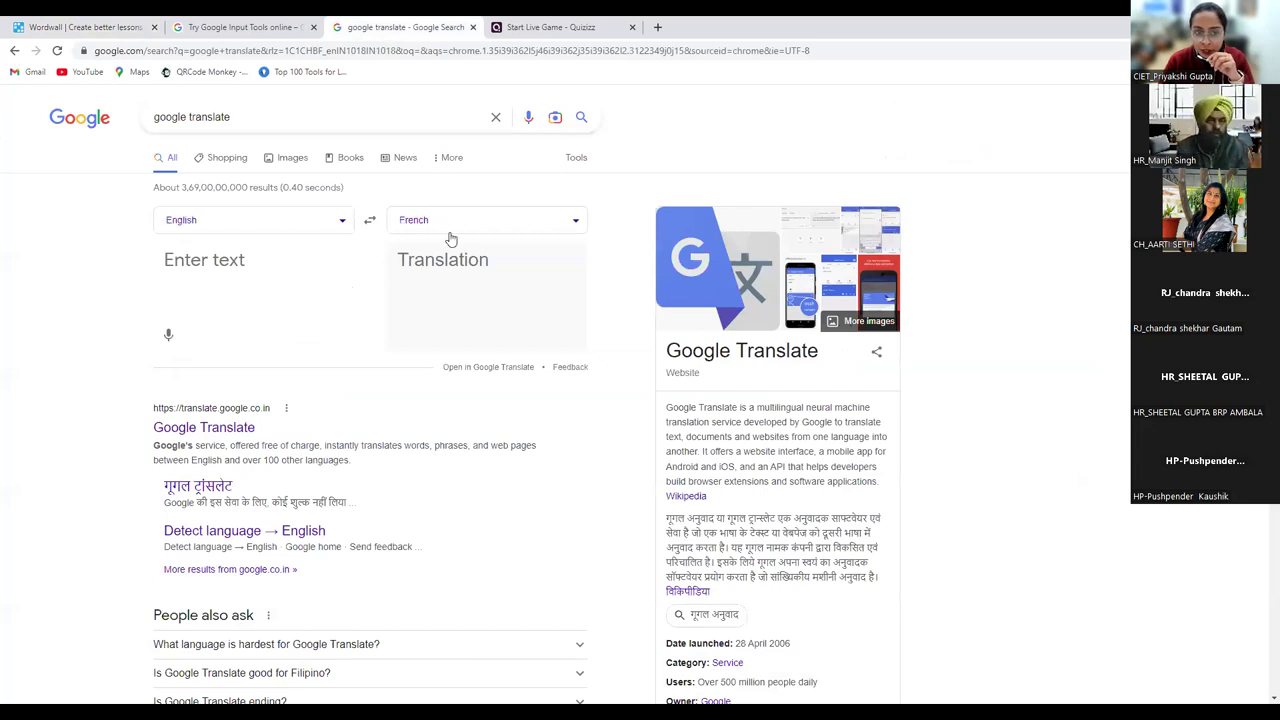
pyautogui.click(503, 225)
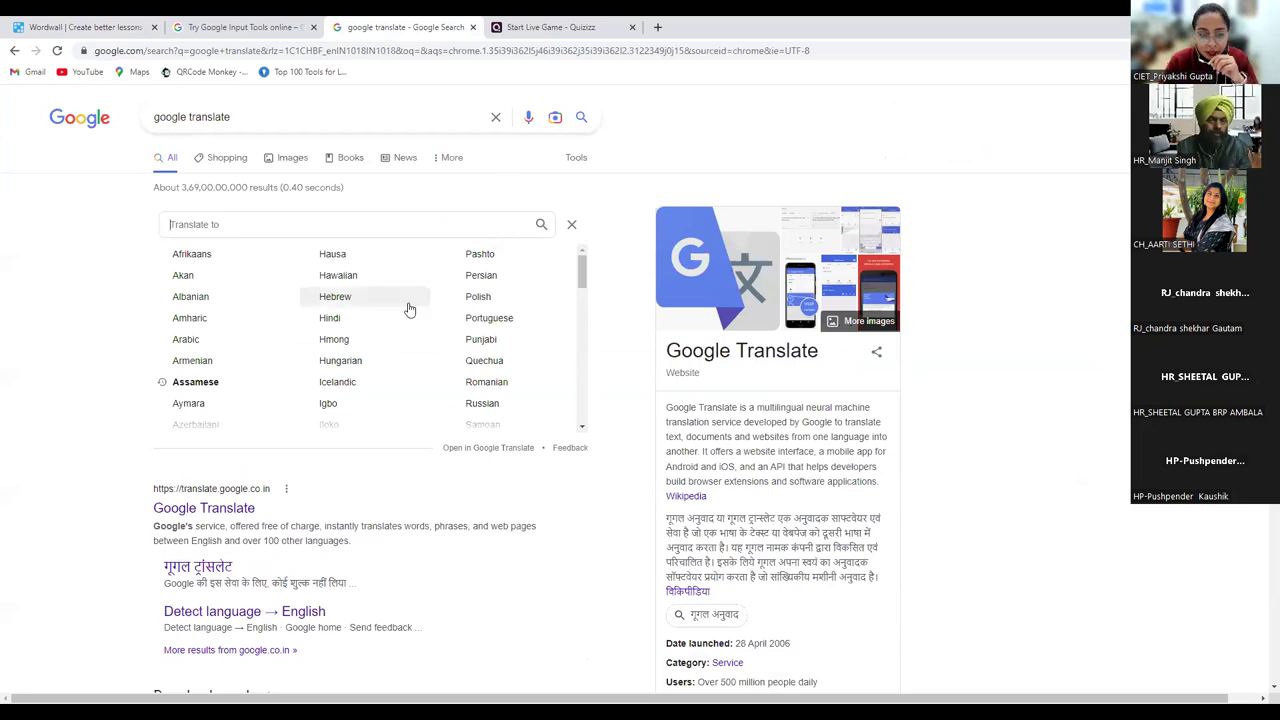
pyautogui.scroll(-5, 408, 310)
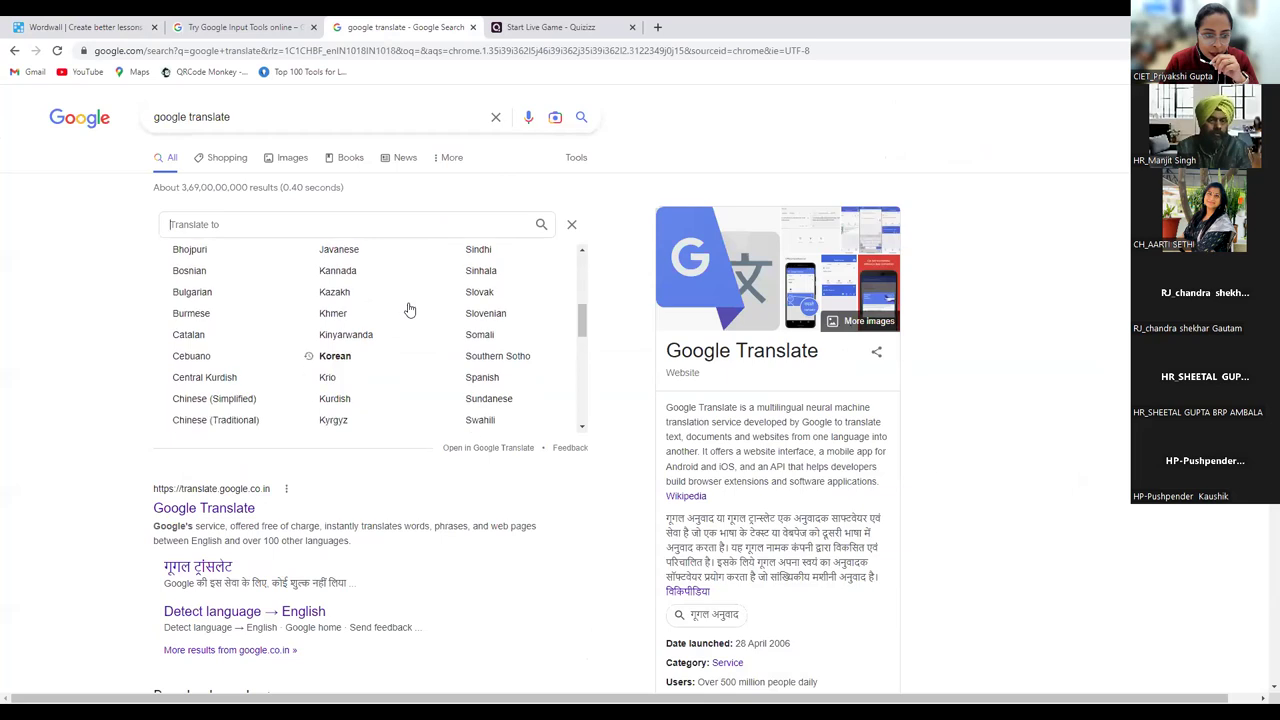
pyautogui.scroll(-3, 407, 308)
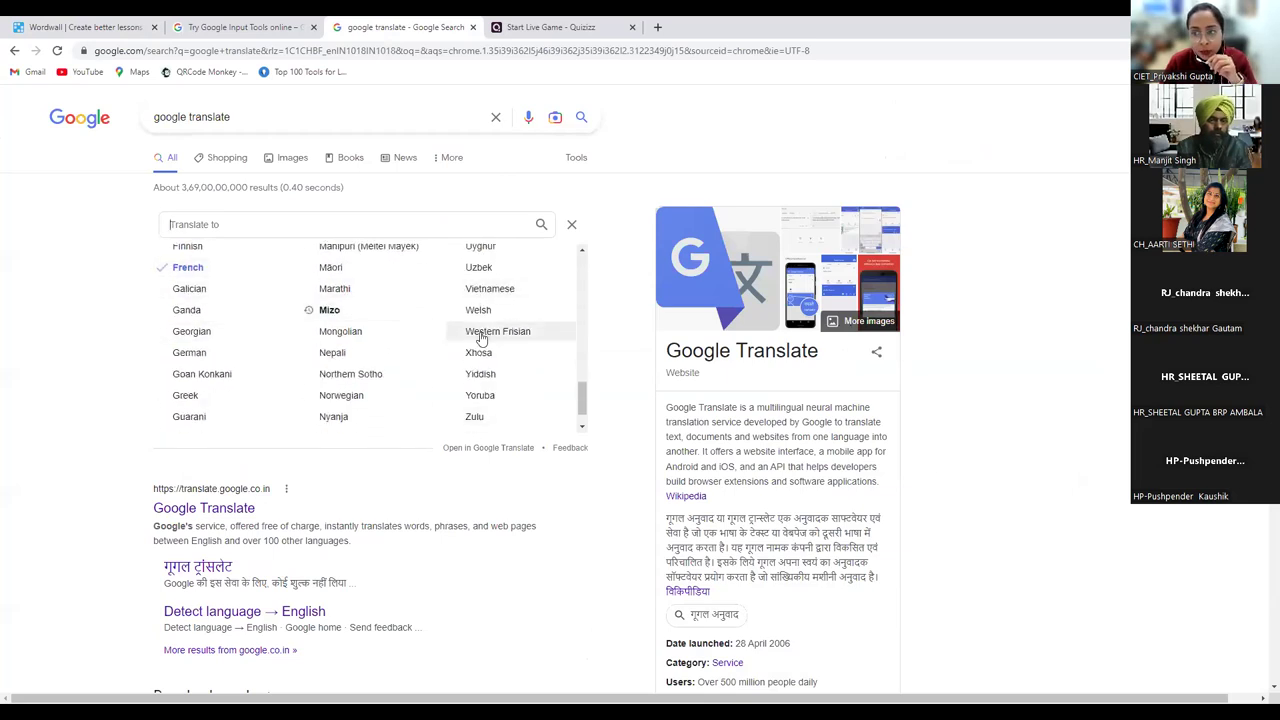
pyautogui.scroll(-1, 406, 377)
pyautogui.scroll(8, 406, 377)
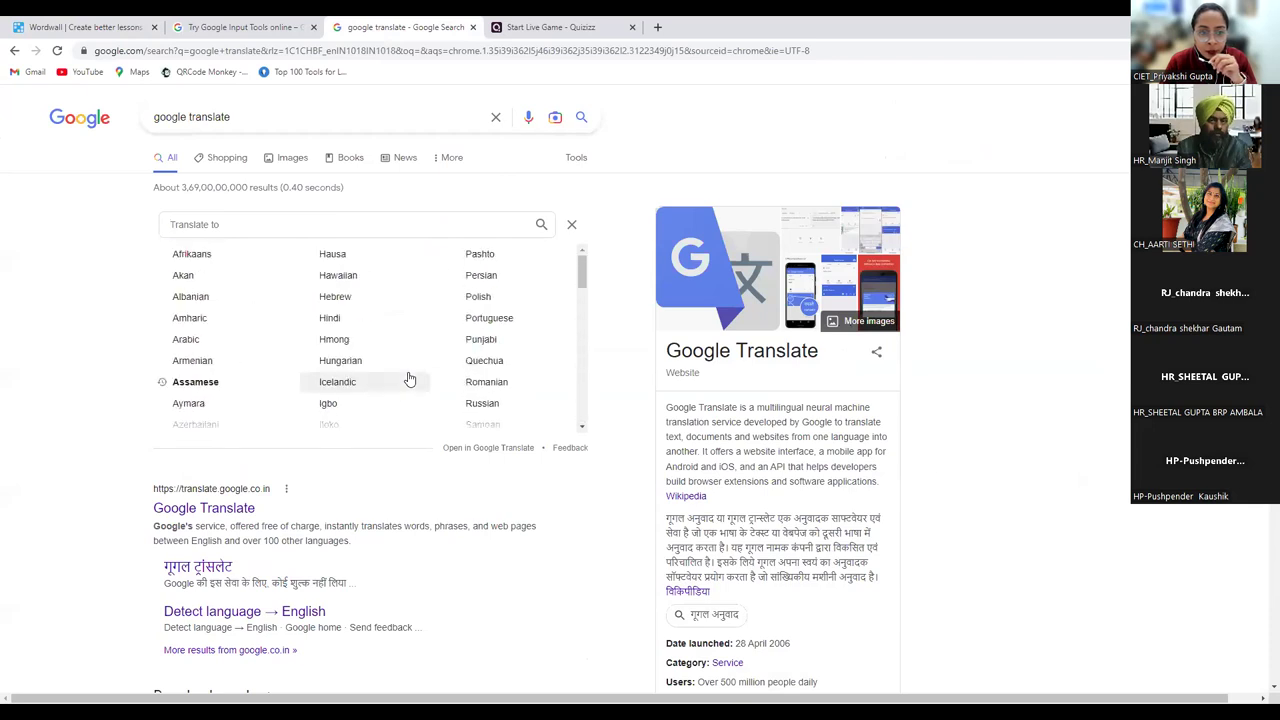
pyautogui.click(484, 341)
# Enter "the peacock is dancing in the rain." as the English text to translate into Punjabi.
pyautogui.click(253, 260)
pyautogui.write('the peacoc')
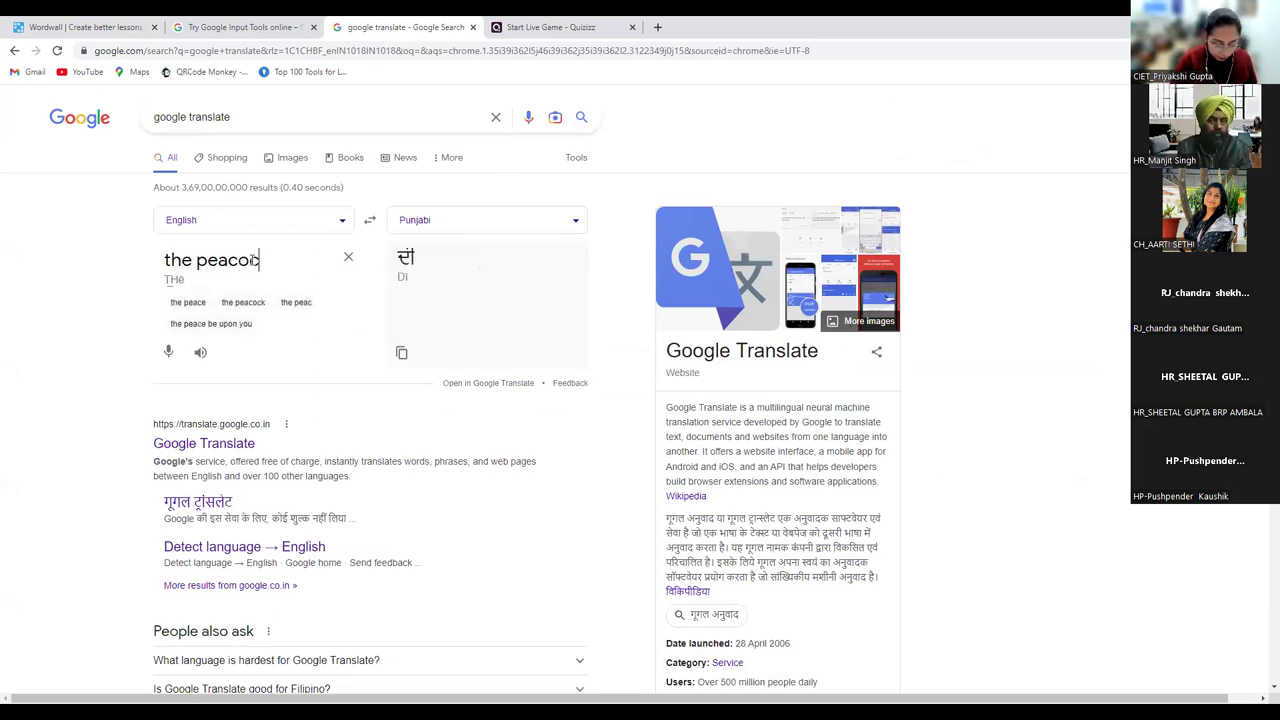
pyautogui.write('k is dancing in t')
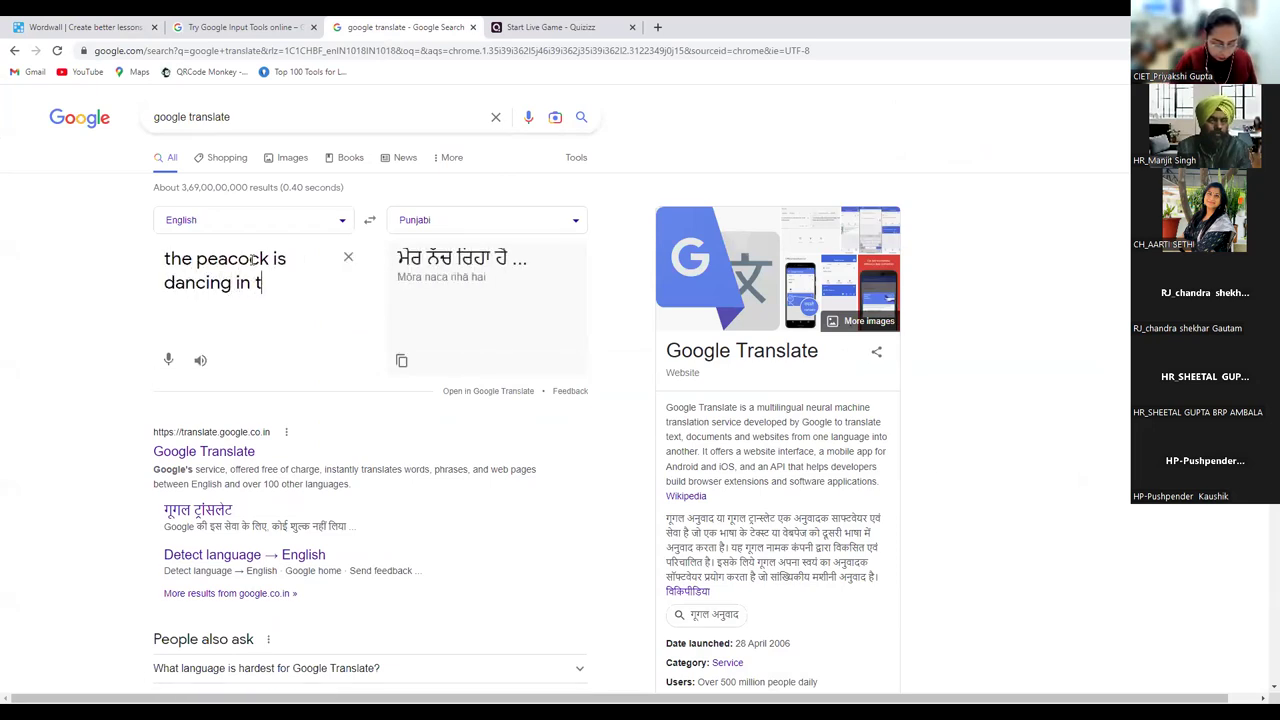
pyautogui.write('he rain.')
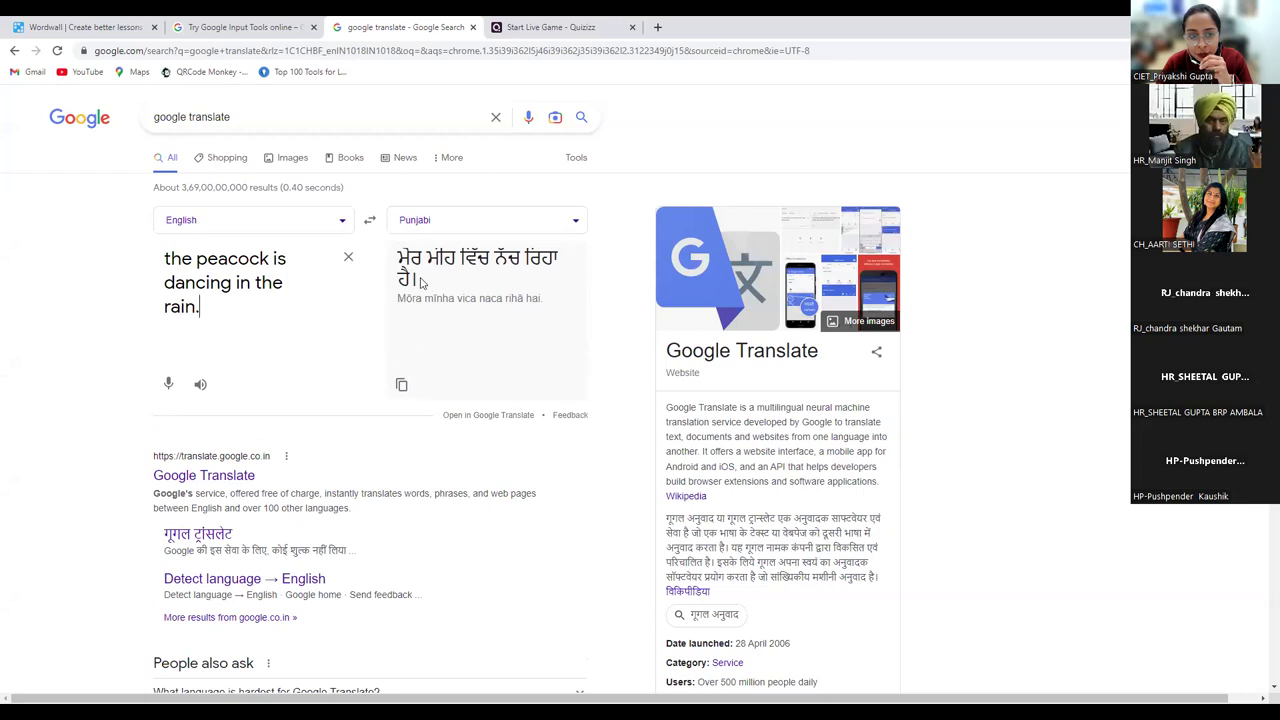
# Copy the Punjabi translation into the empty third phrase of the Wordwall activity.
pyautogui.moveTo(399, 256); pyautogui.dragTo(418, 282)
pyautogui.hotkey('ctrl', 'c')
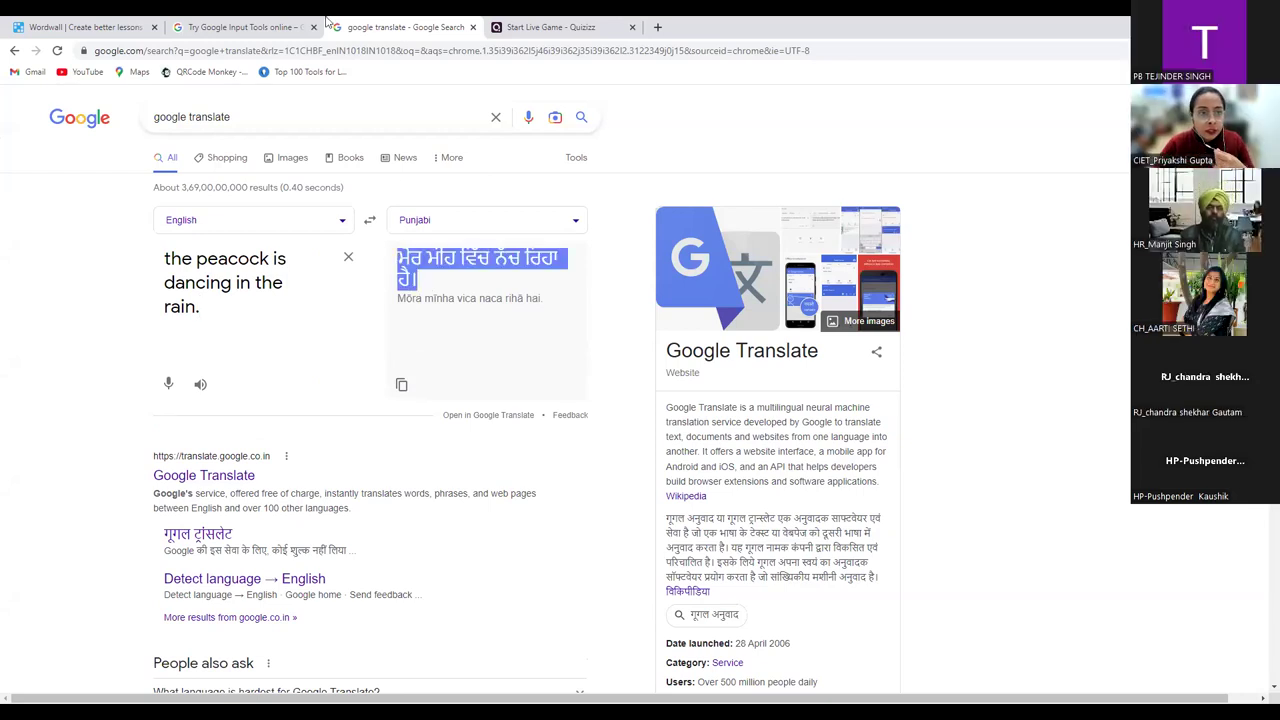
pyautogui.click(117, 22)
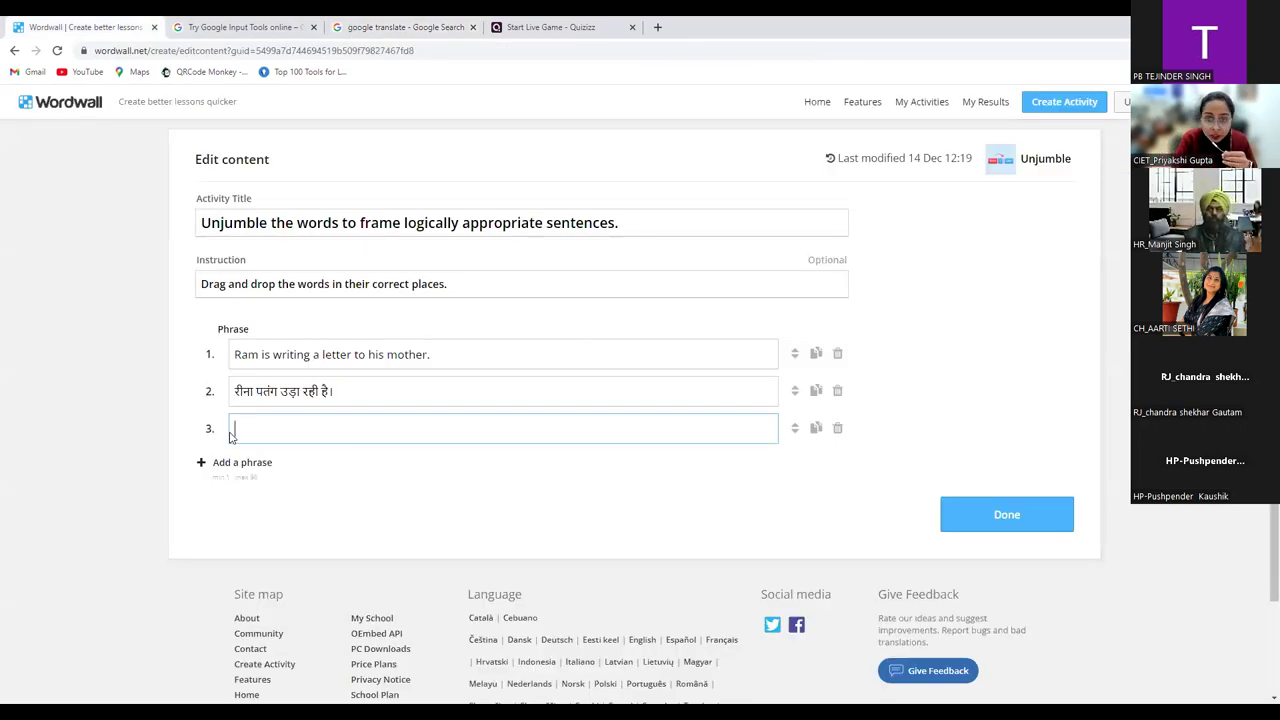
pyautogui.hotkey('ctrl', 'v')
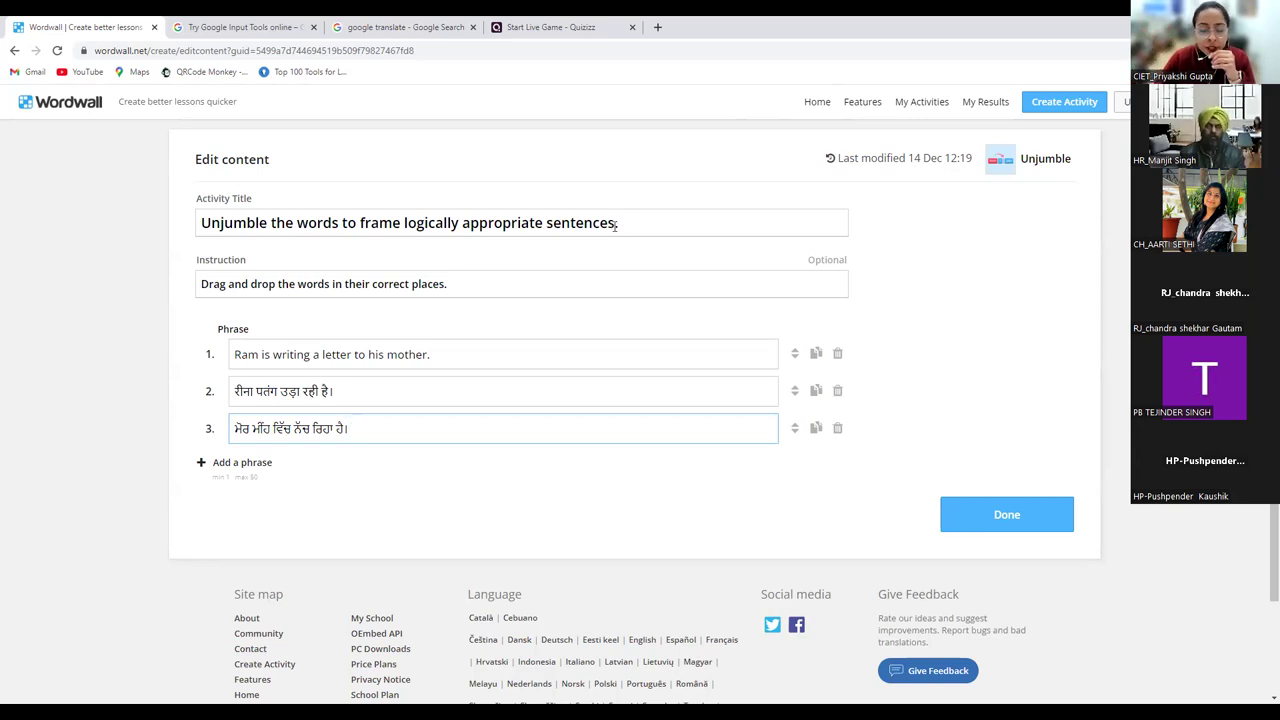
# Return to Google Translate, set the target language to Urdu and replace the English text with "I am reading a book.".
pyautogui.click(236, 22)
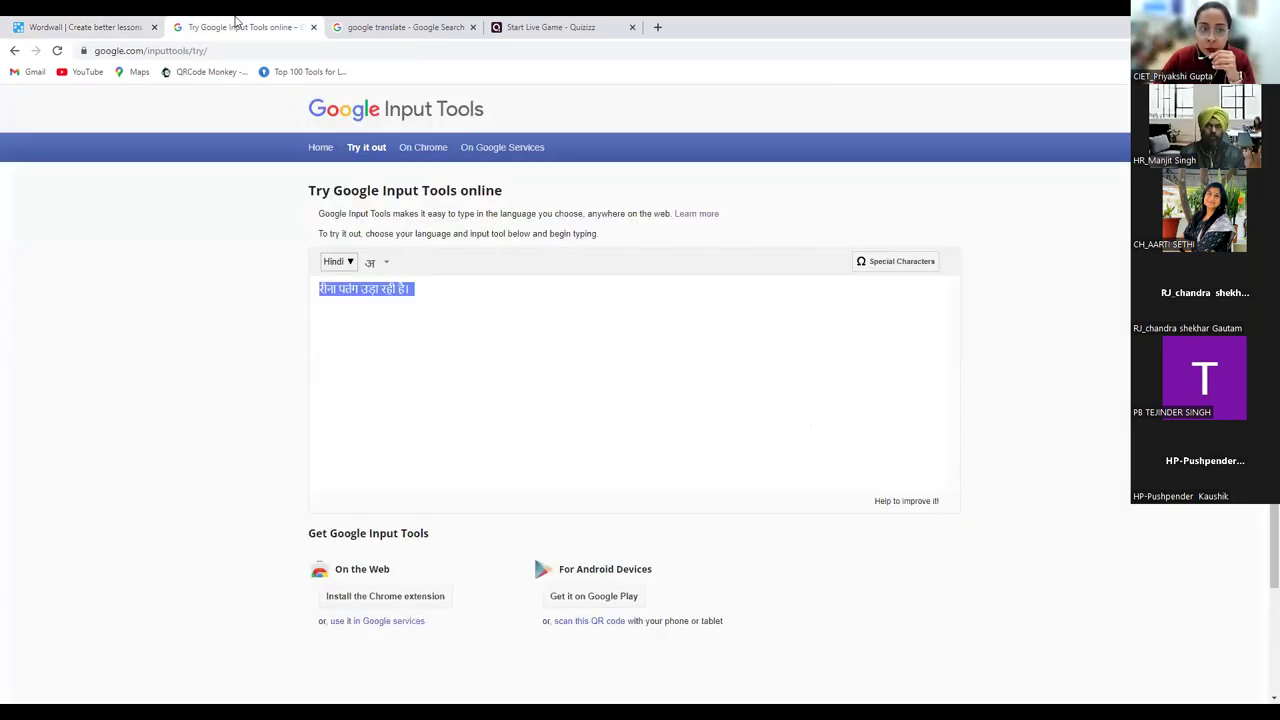
pyautogui.click(393, 24)
pyautogui.click(420, 226)
pyautogui.scroll(-4, 374, 320)
pyautogui.scroll(-3, 374, 322)
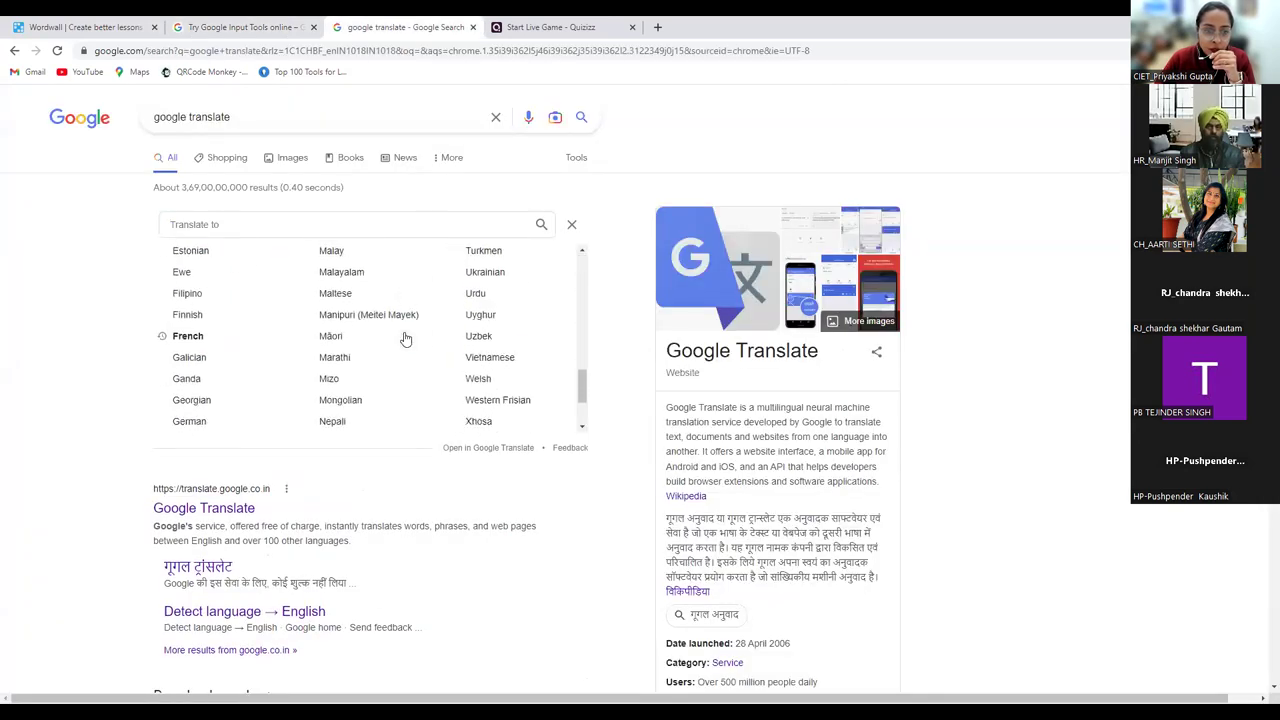
pyautogui.click(485, 297)
pyautogui.tripleClick(211, 306)
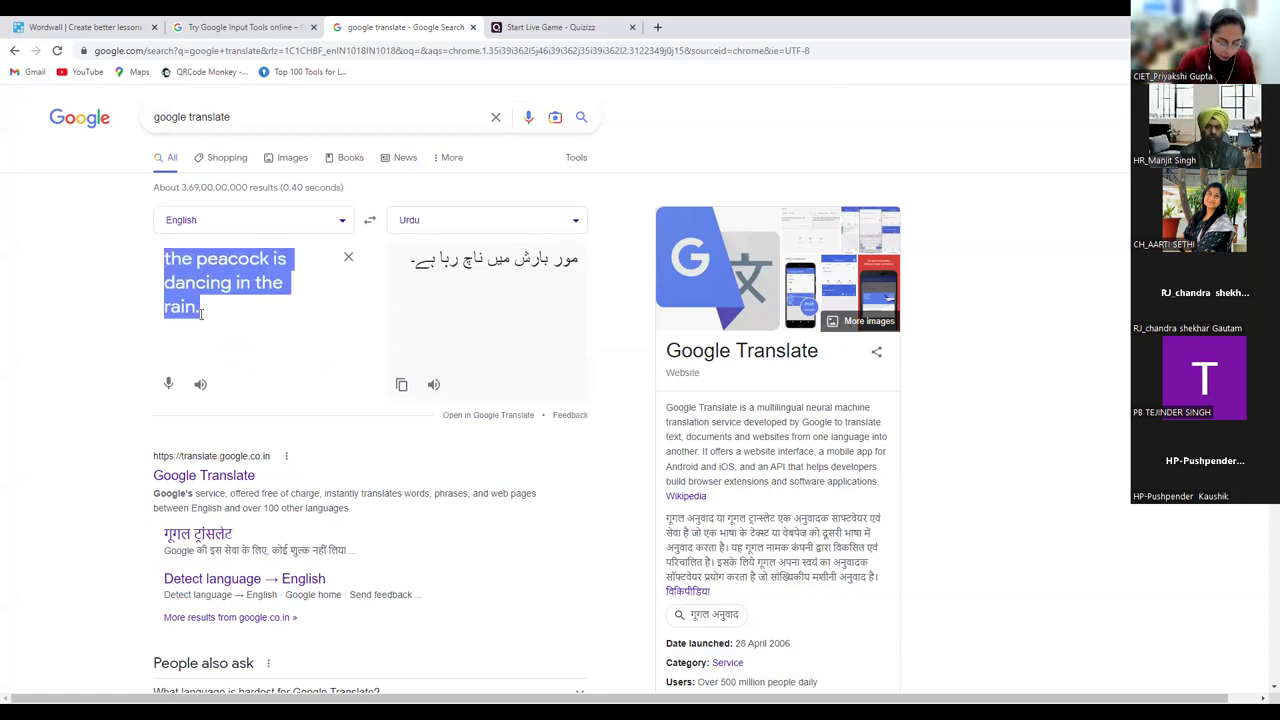
pyautogui.write('I am reading a book.')
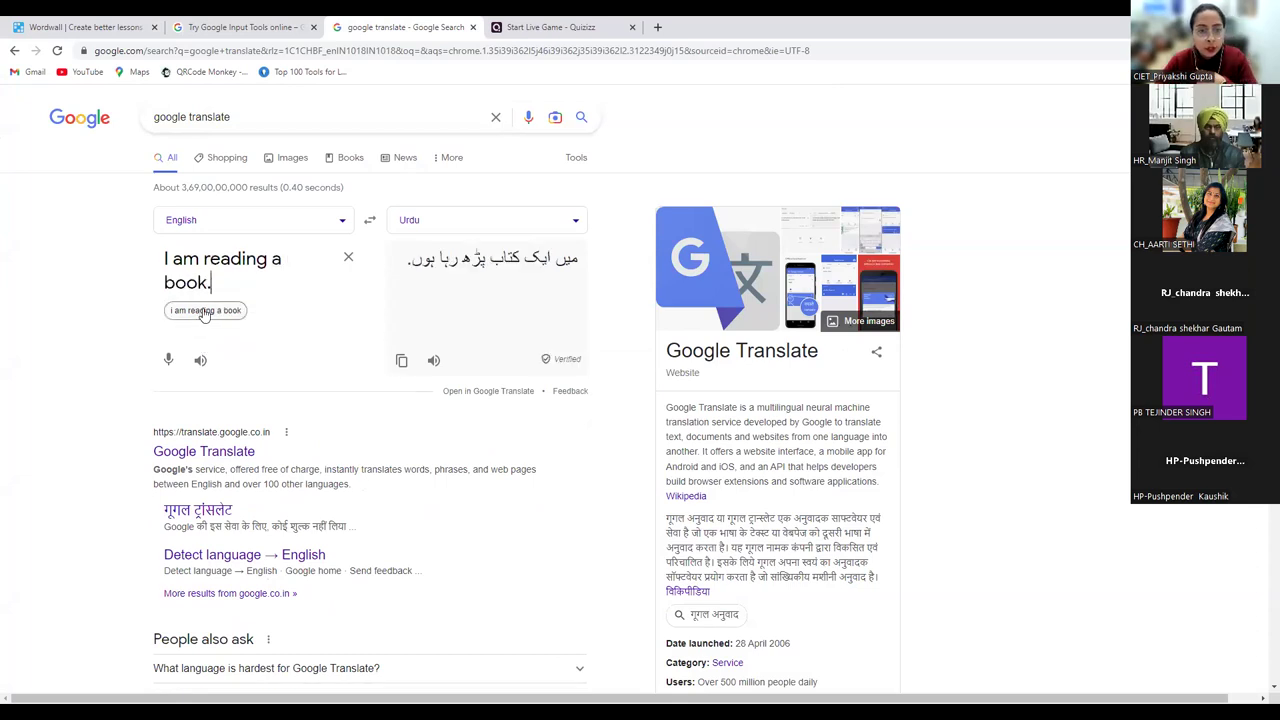
# Copy the Urdu translation into a new fourth phrase of the Wordwall activity.
pyautogui.moveTo(578, 259); pyautogui.dragTo(390, 258)
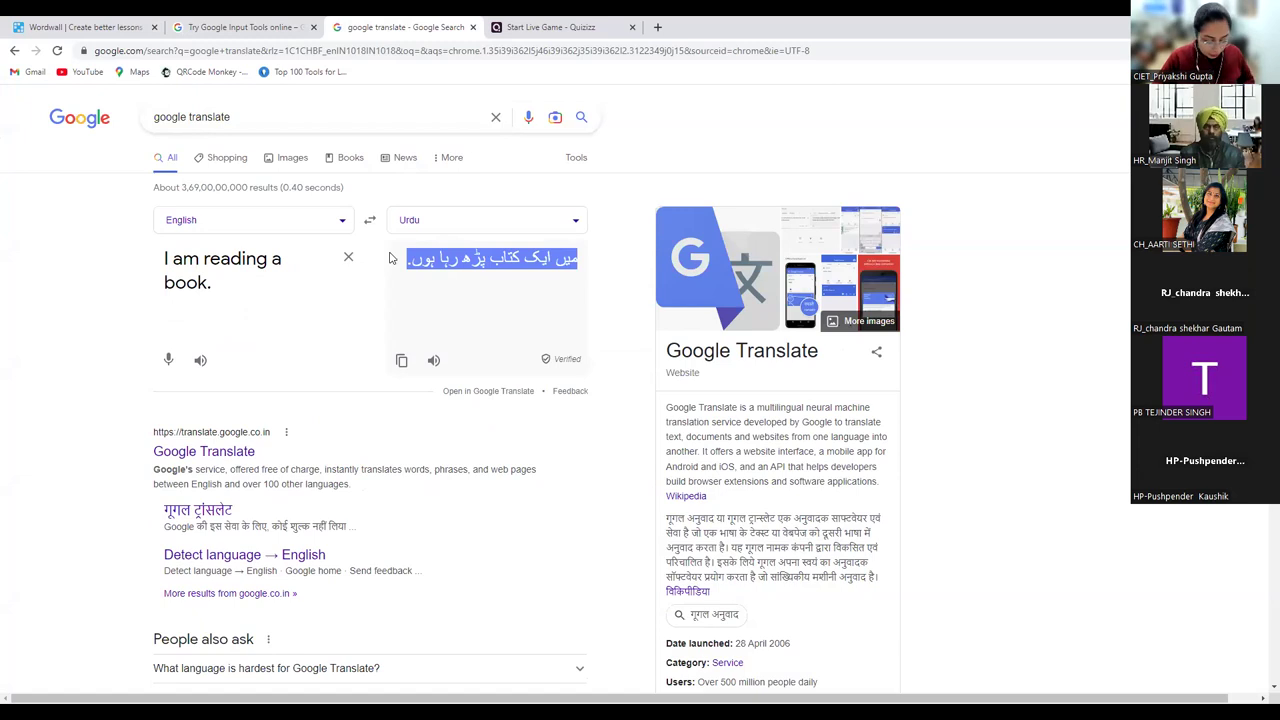
pyautogui.click(85, 27)
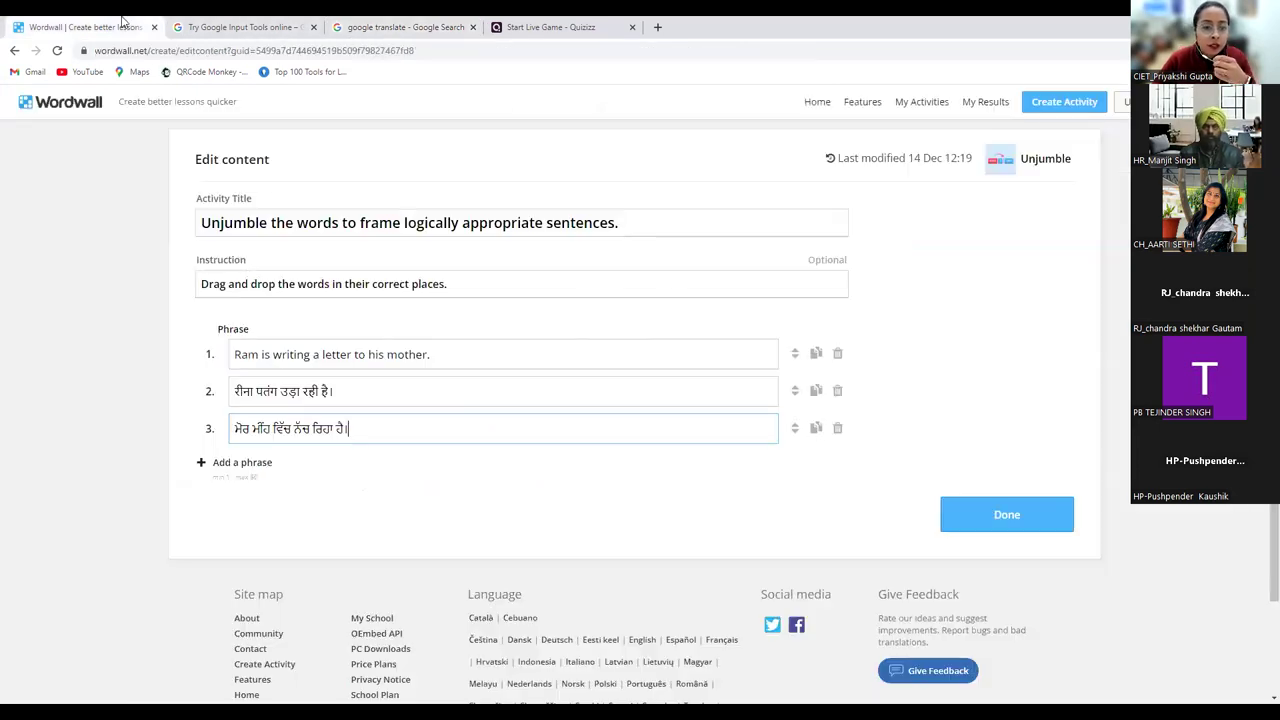
pyautogui.click(222, 462)
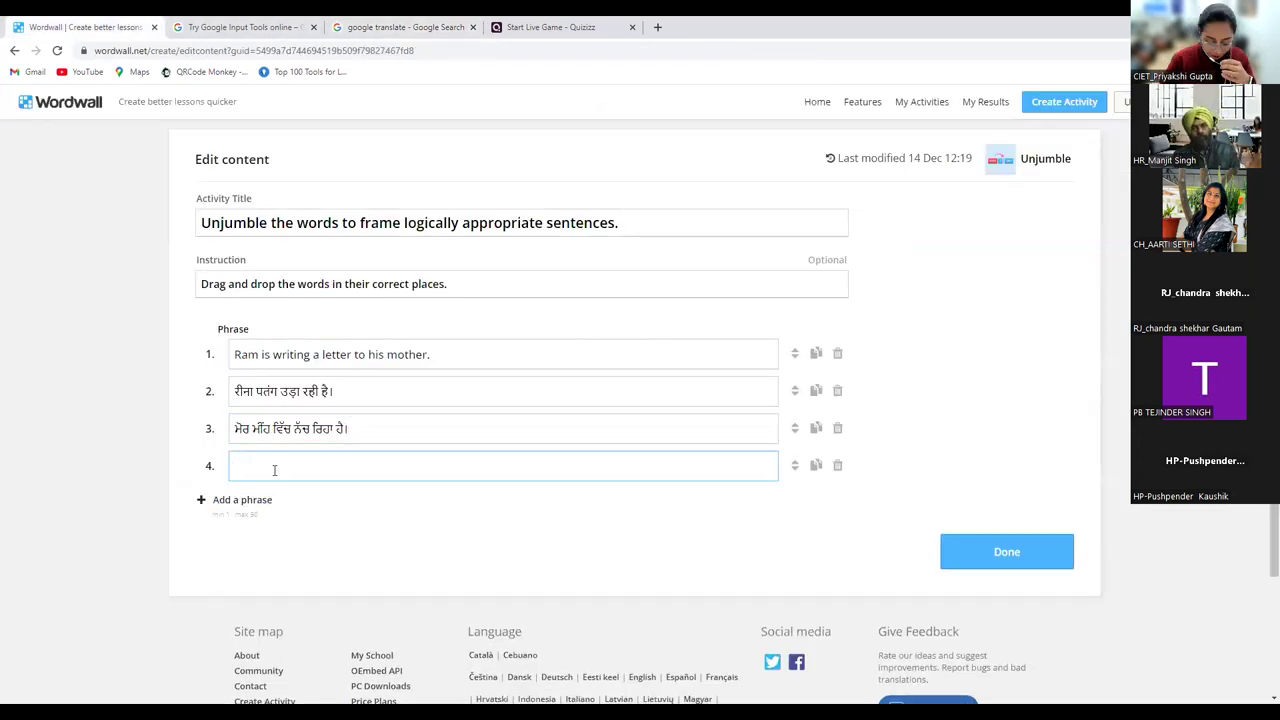
pyautogui.write('میں ایک کتاب پڑھ رہا ہوں۔')
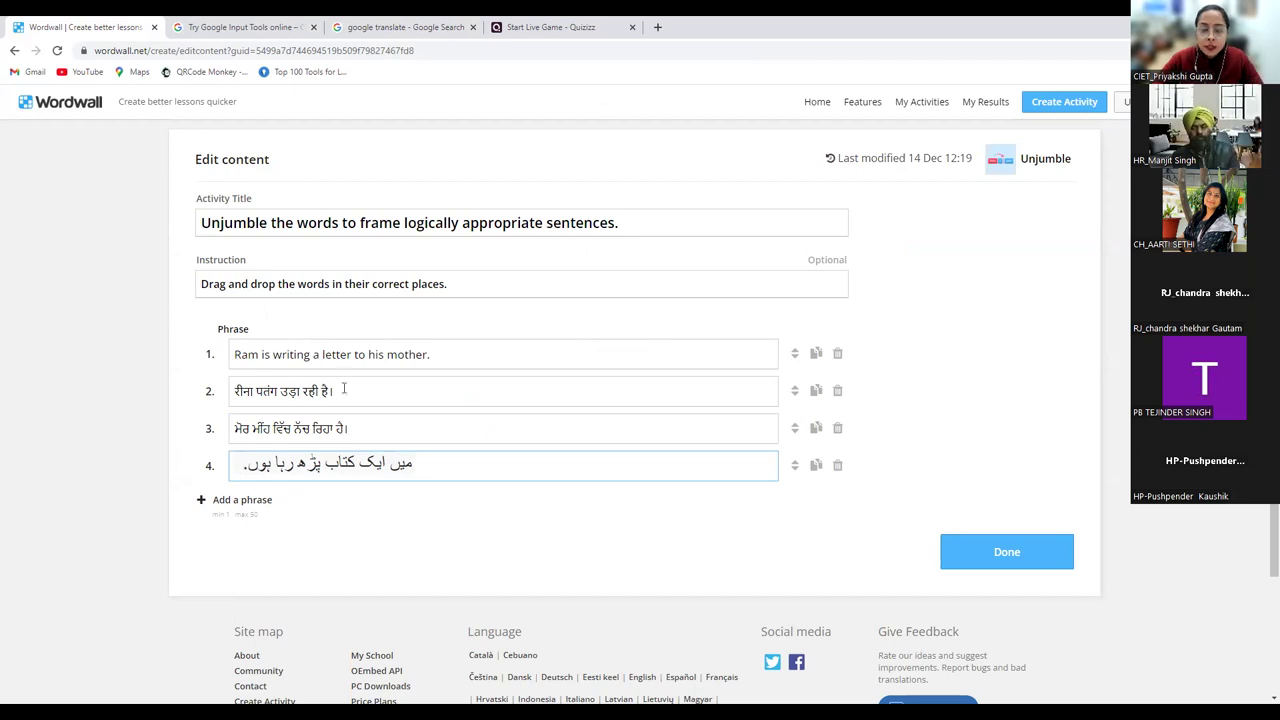
# In Google Translate, replace the English text with "The sun rises in the east." and set the target language to Sanskrit.
pyautogui.click(412, 28)
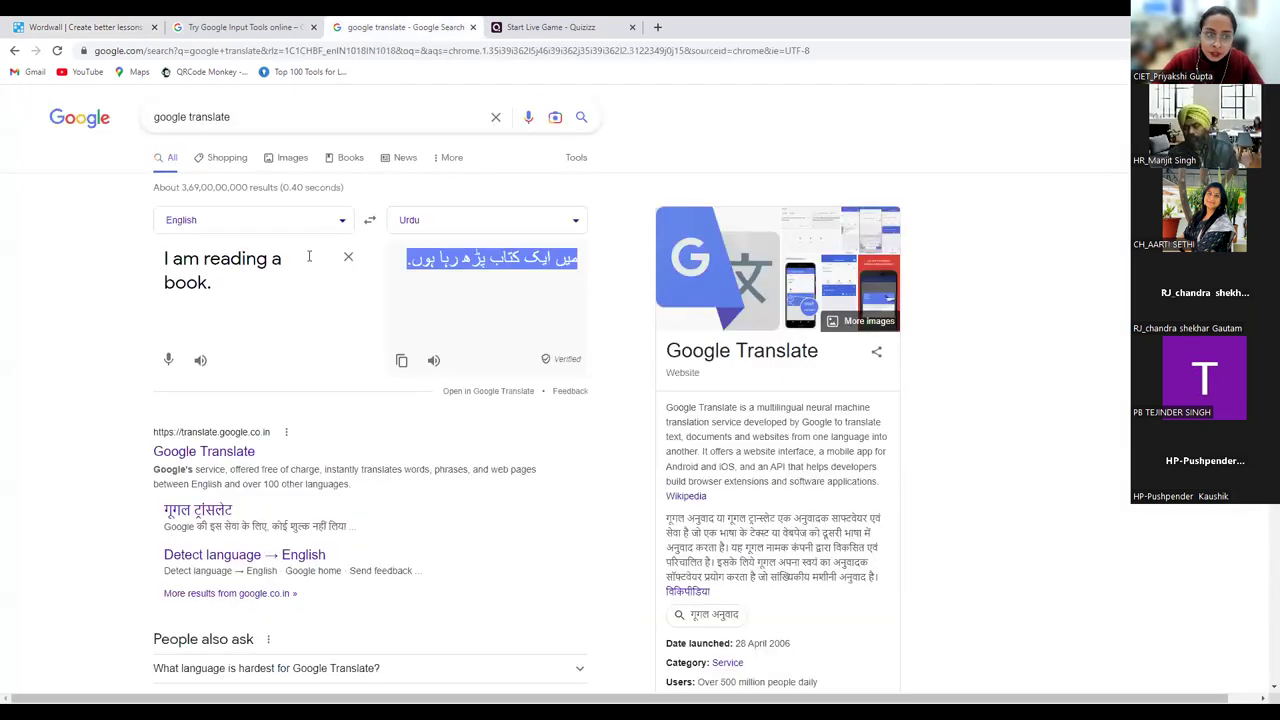
pyautogui.click(347, 259)
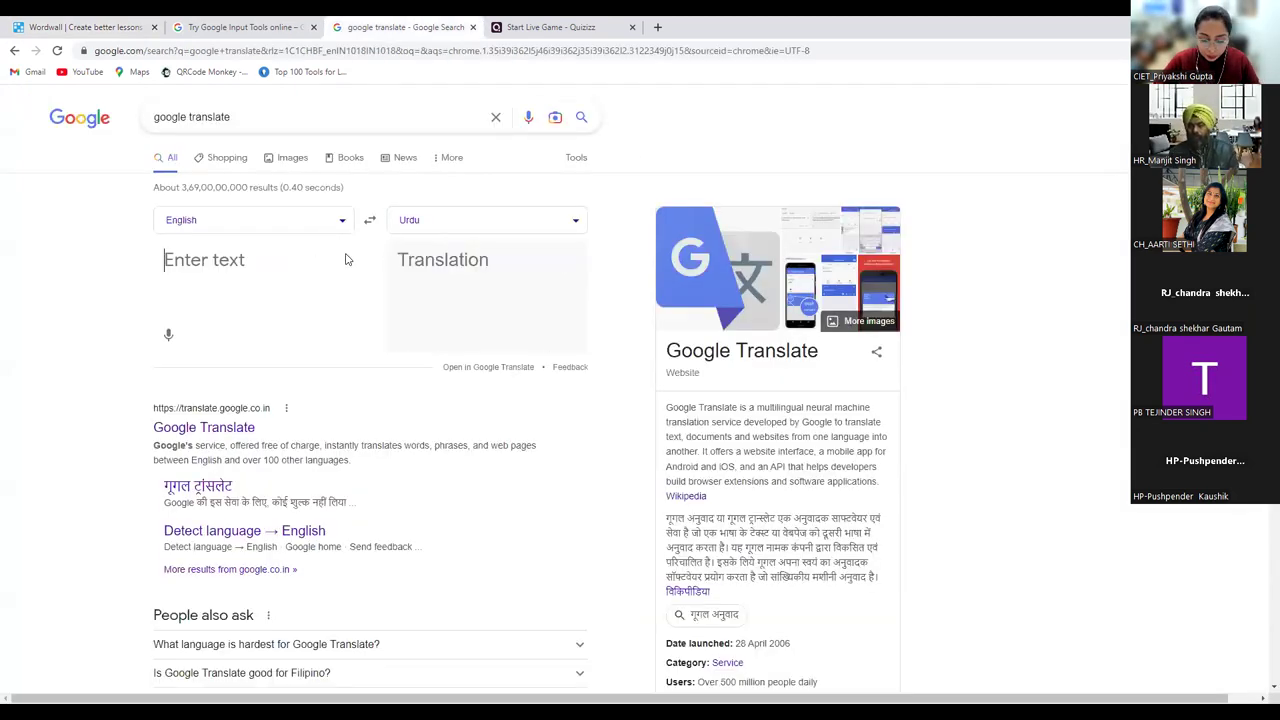
pyautogui.write('The sun r')
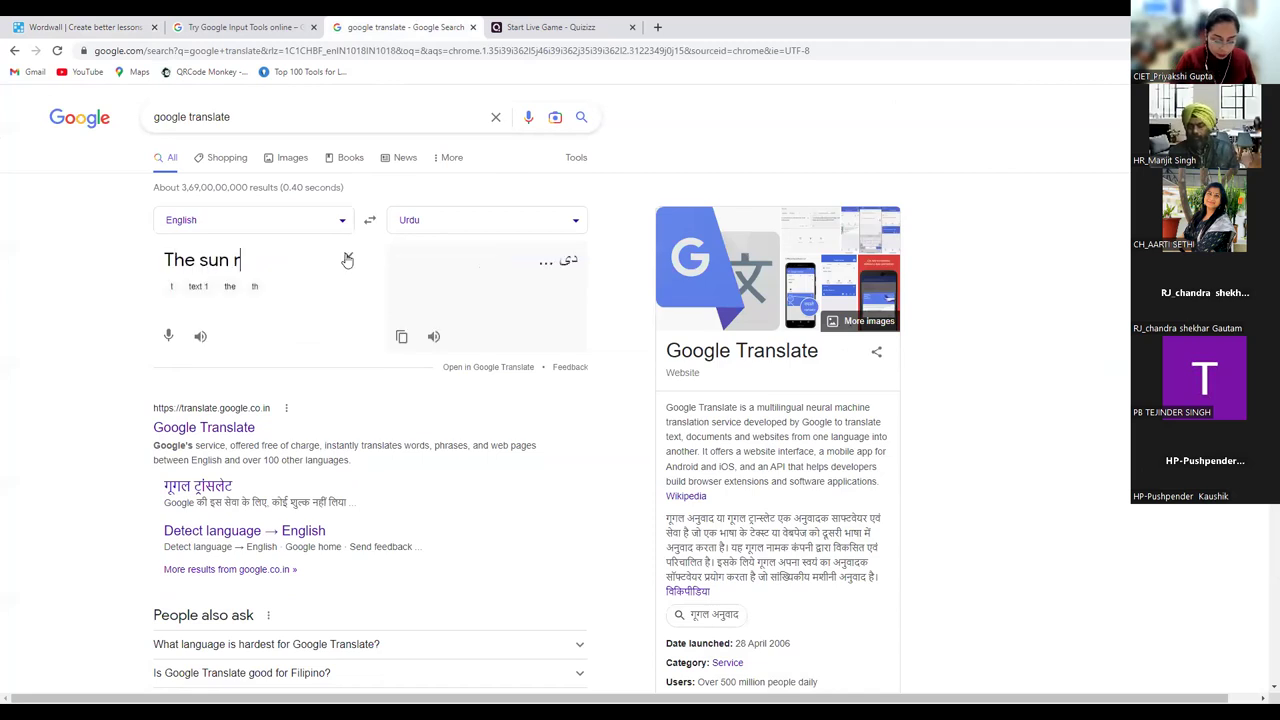
pyautogui.write('ises in the east.')
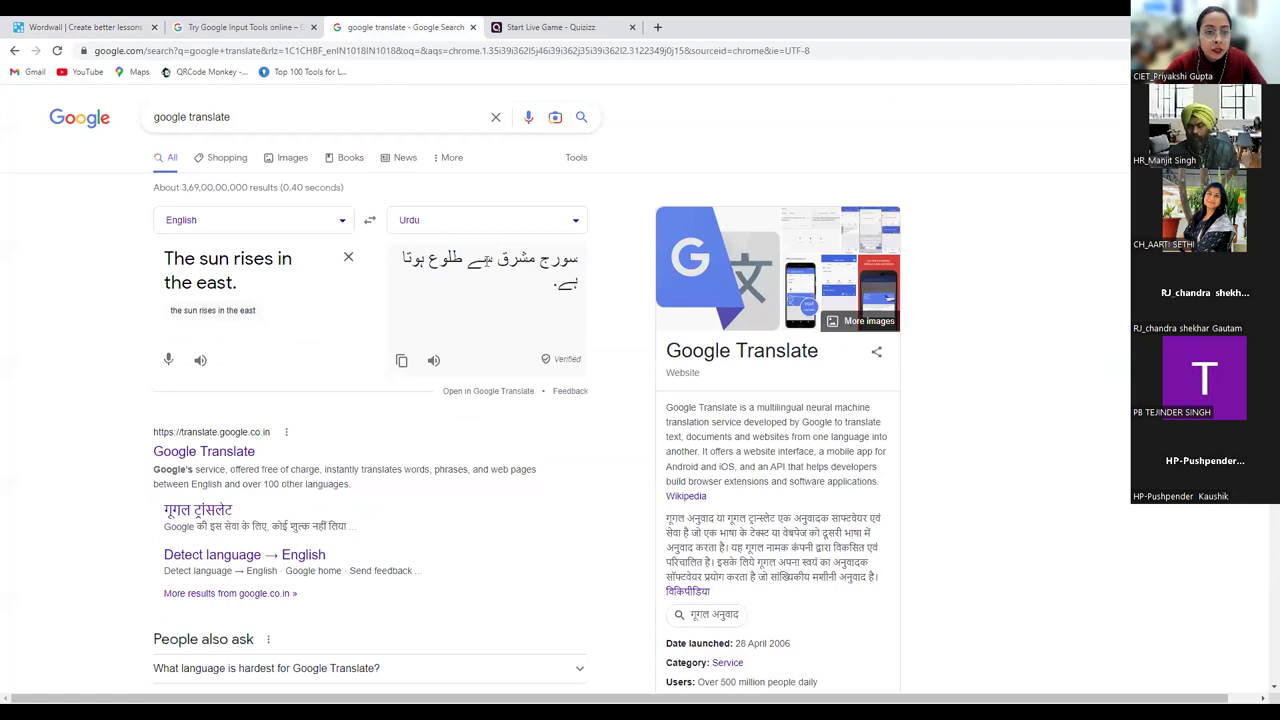
pyautogui.click(499, 224)
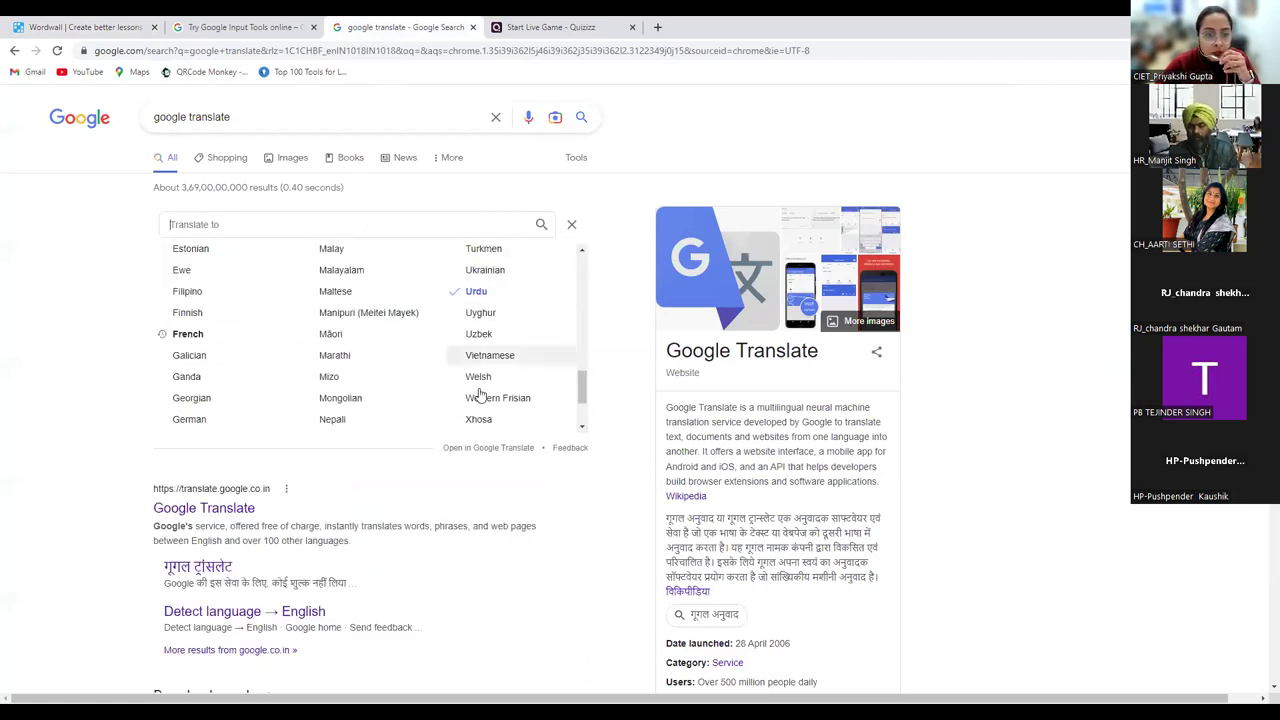
pyautogui.scroll(3, 470, 395)
pyautogui.scroll(3, 519, 379)
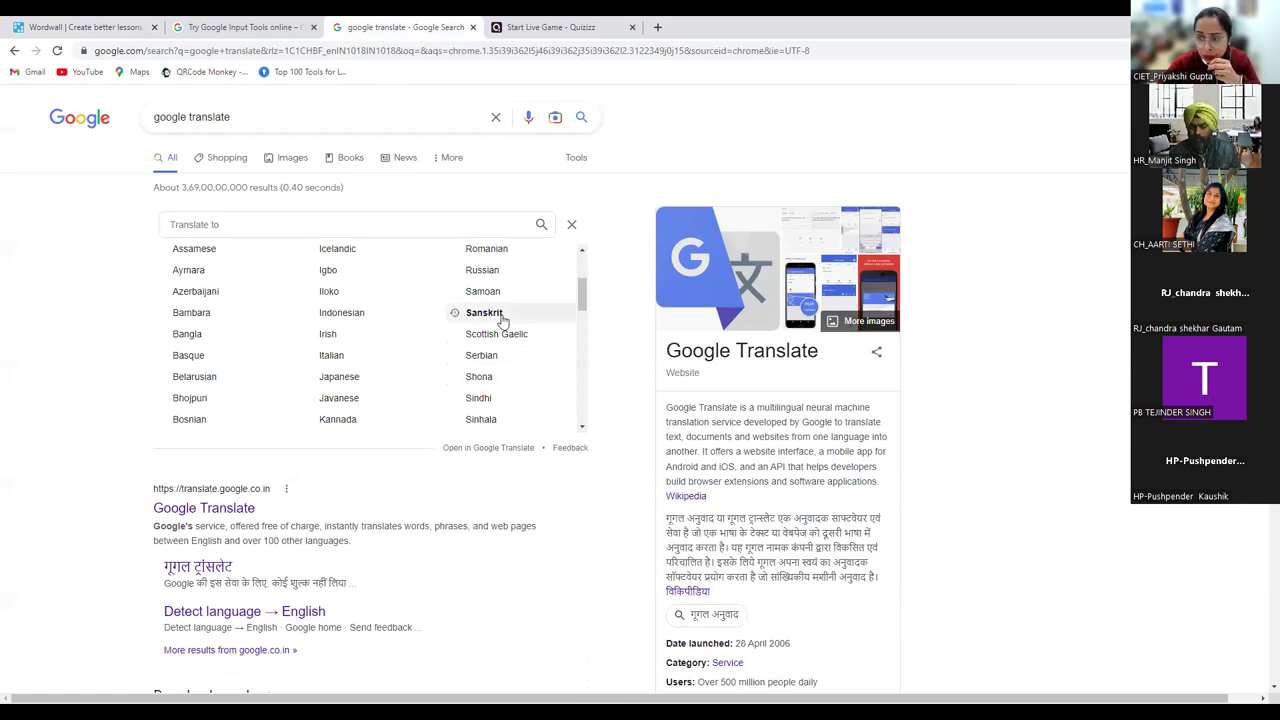
pyautogui.click(502, 318)
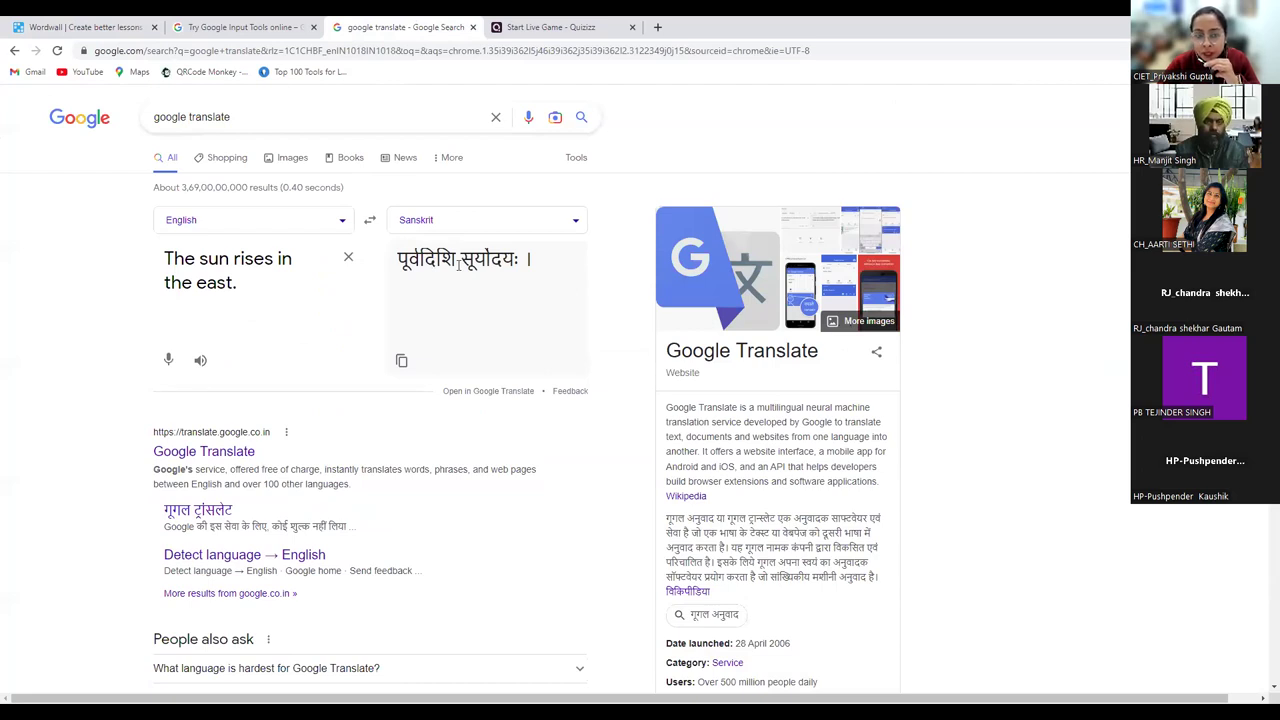
# Extend the English source sentence to "The sun rises in the east everyday.".
pyautogui.tripleClick(235, 284)
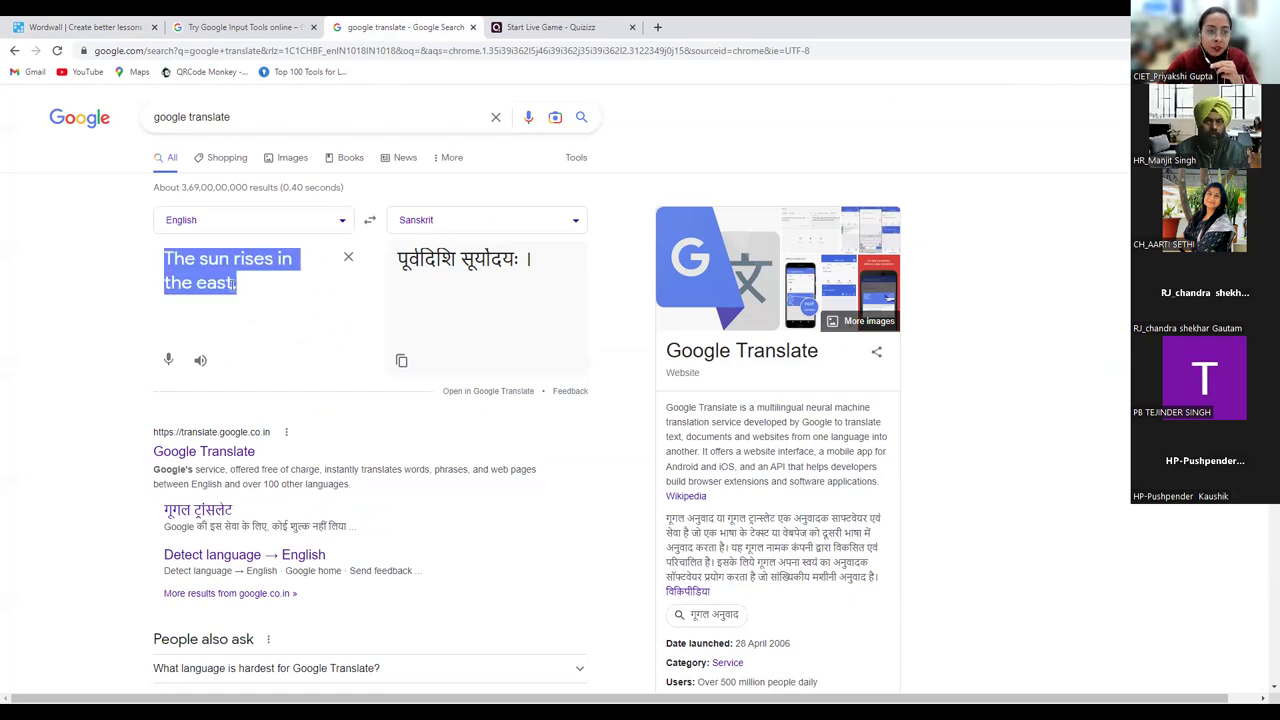
pyautogui.click(235, 285)
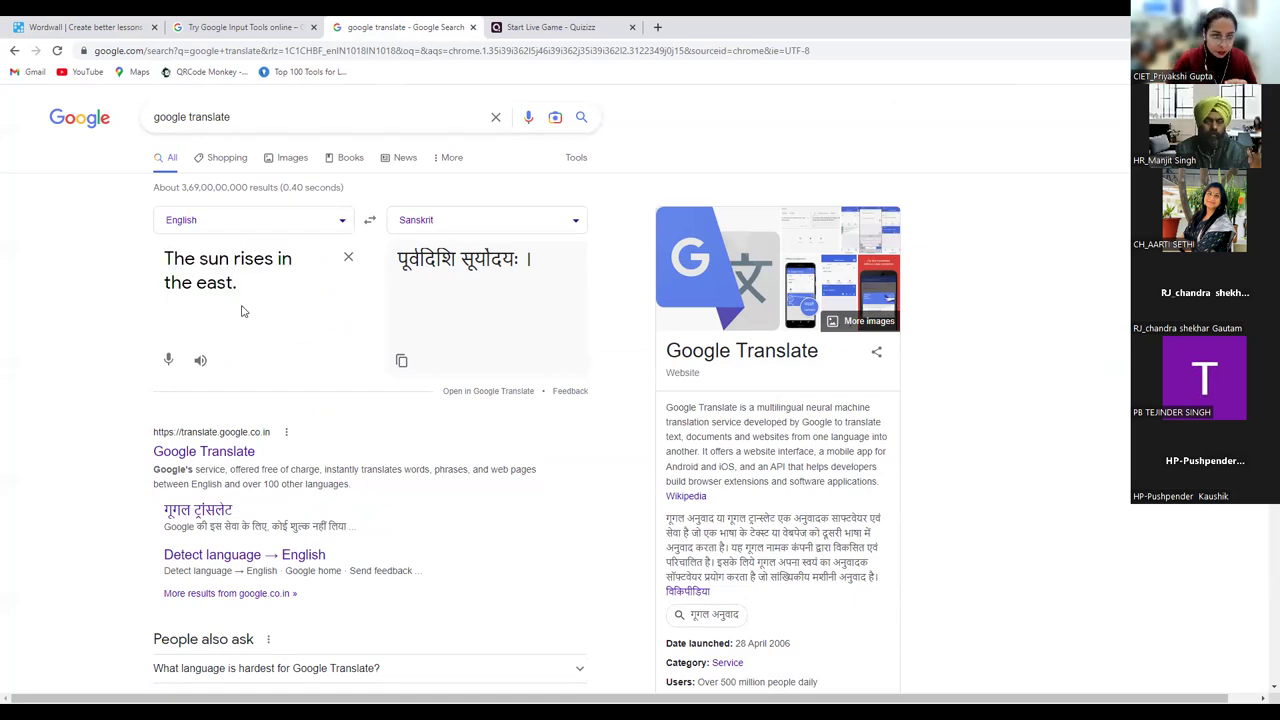
pyautogui.write('everyday')
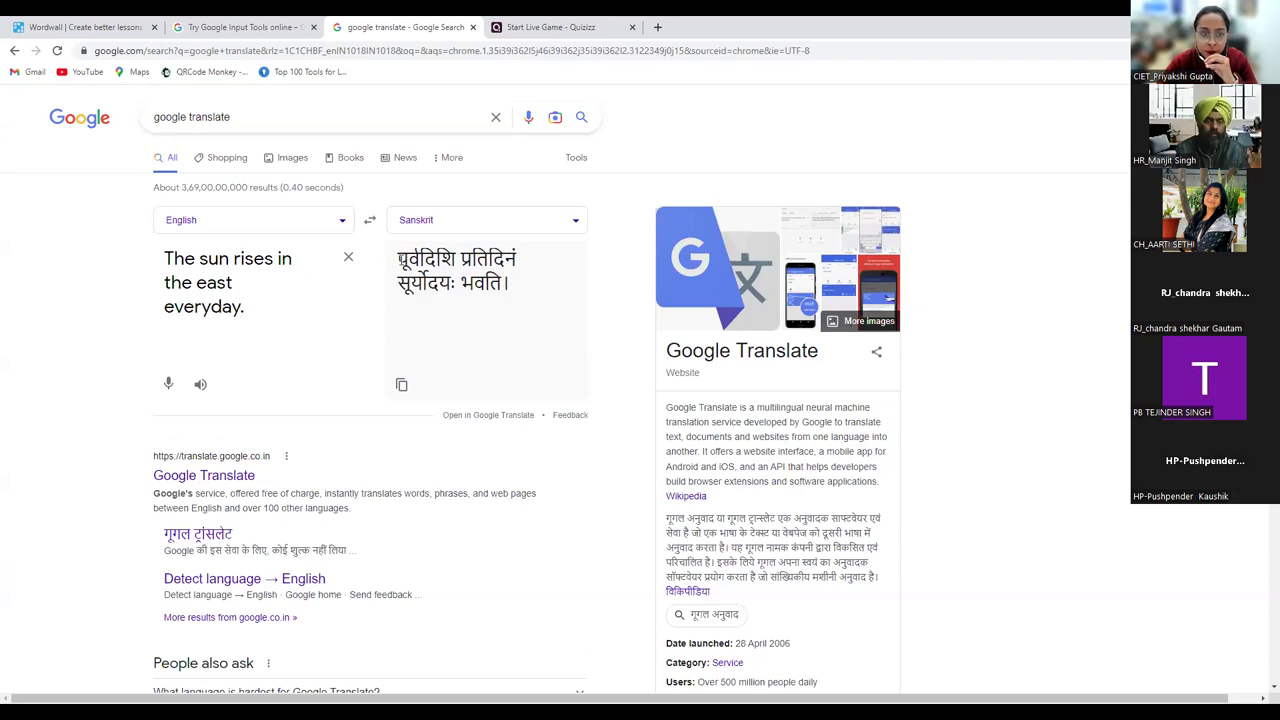
# Copy the full Sanskrit translation into a new fifth phrase of the Wordwall activity.
pyautogui.moveTo(398, 258); pyautogui.dragTo(537, 308)
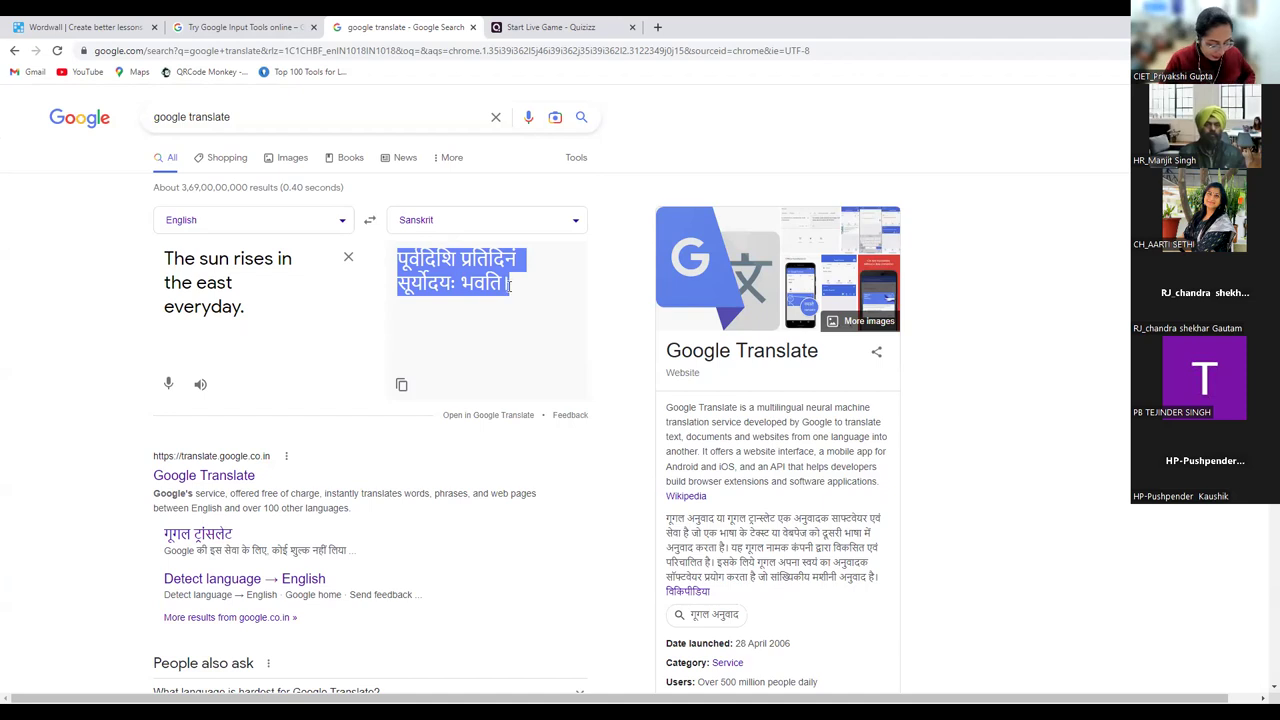
pyautogui.click(85, 27)
pyautogui.click(243, 502)
pyautogui.write('सूर्योदयः भवति।')
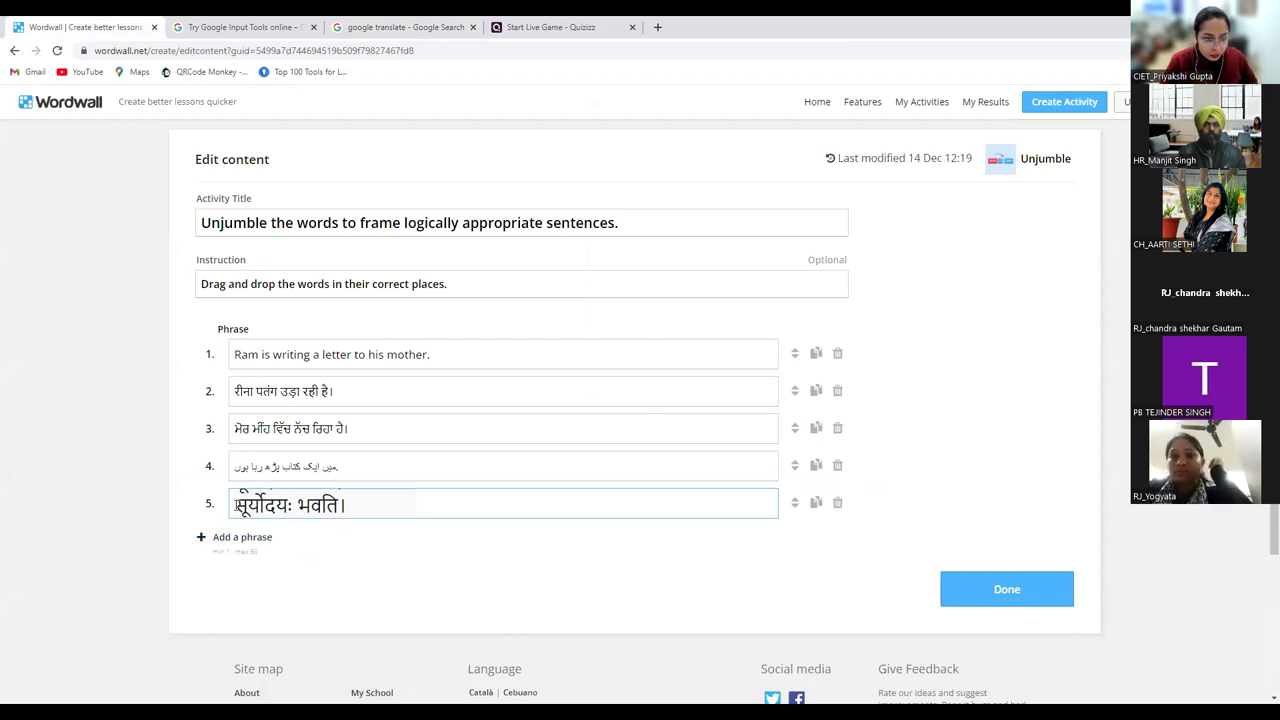
# Add a sixth phrase reading "Je parle francais." and finish editing the activity content.
pyautogui.click(236, 537)
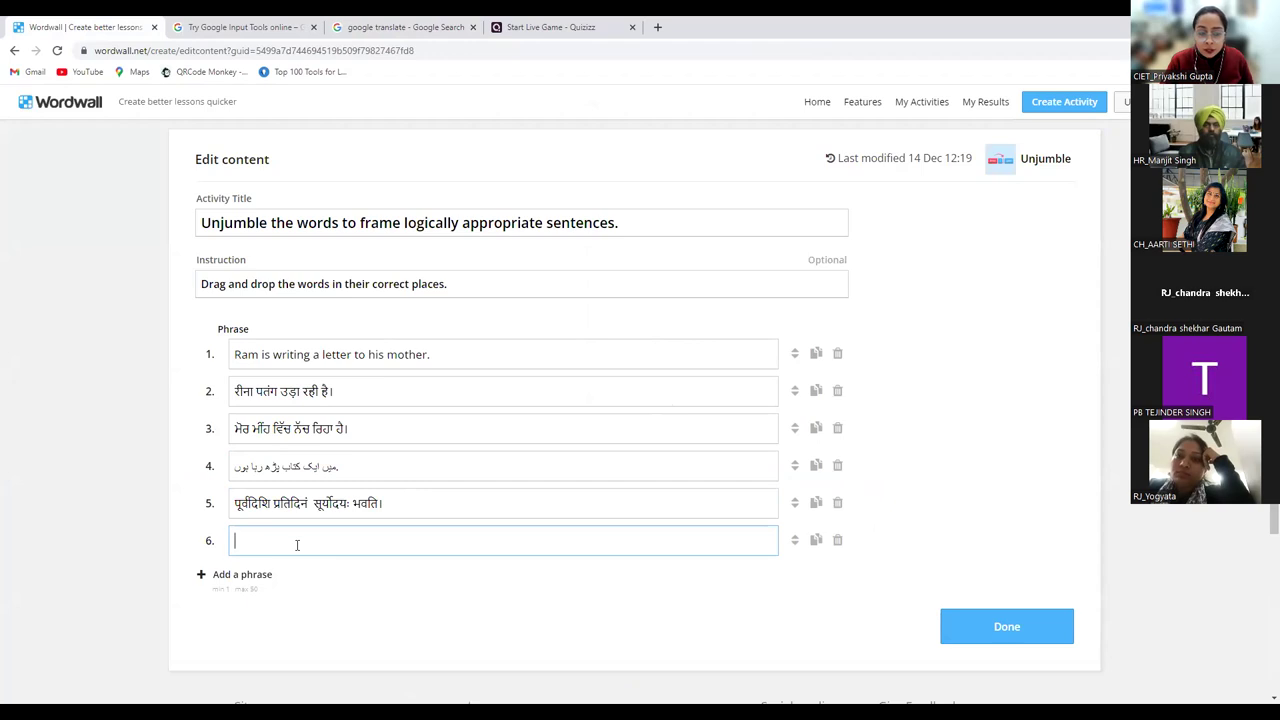
pyautogui.write('Je parle francais.')
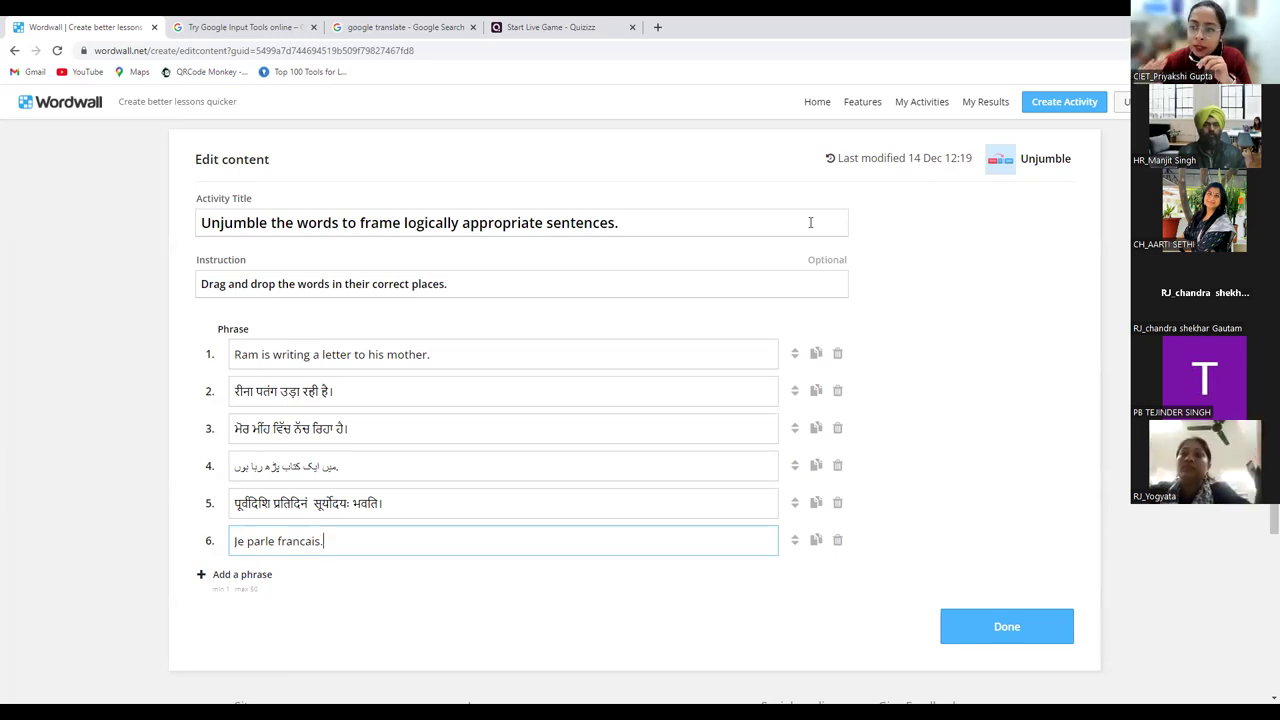
pyautogui.click(1007, 627)
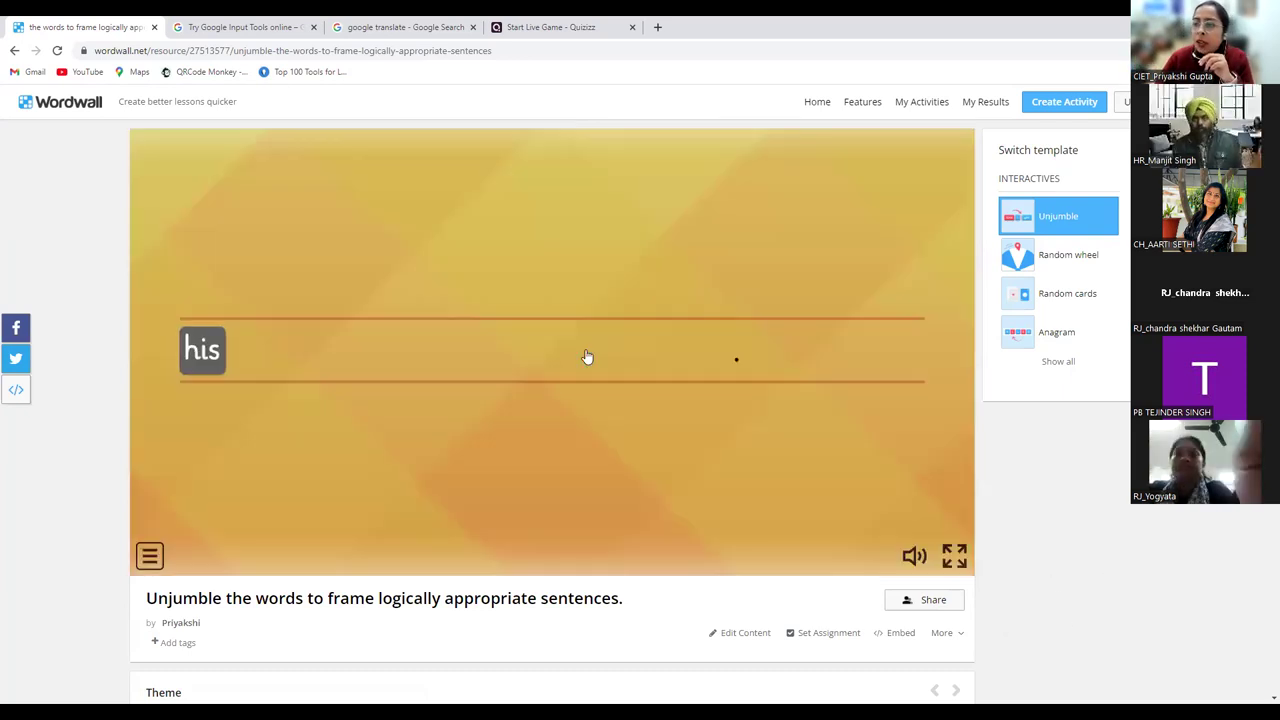
# Start the Unjumble activity and order the first phrase's English words as the name followed by "is writing a letter to his mother.".
pyautogui.click(588, 357)
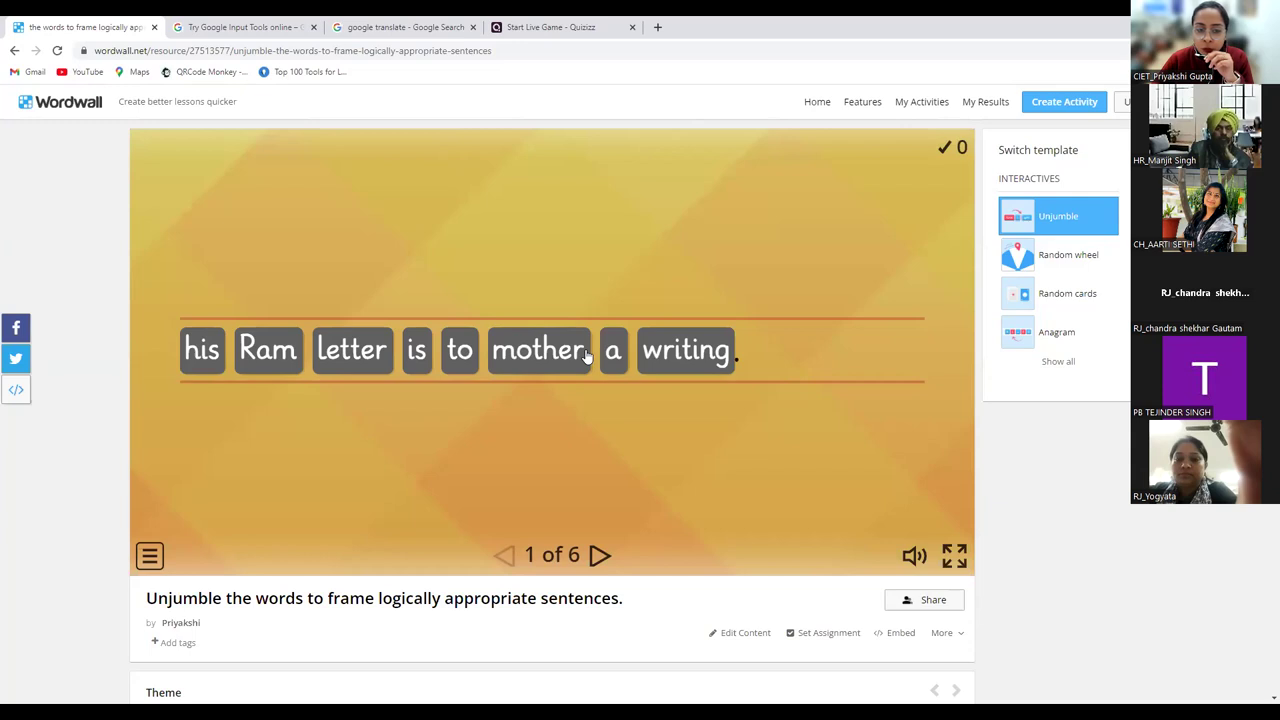
pyautogui.moveTo(270, 348); pyautogui.dragTo(176, 341)
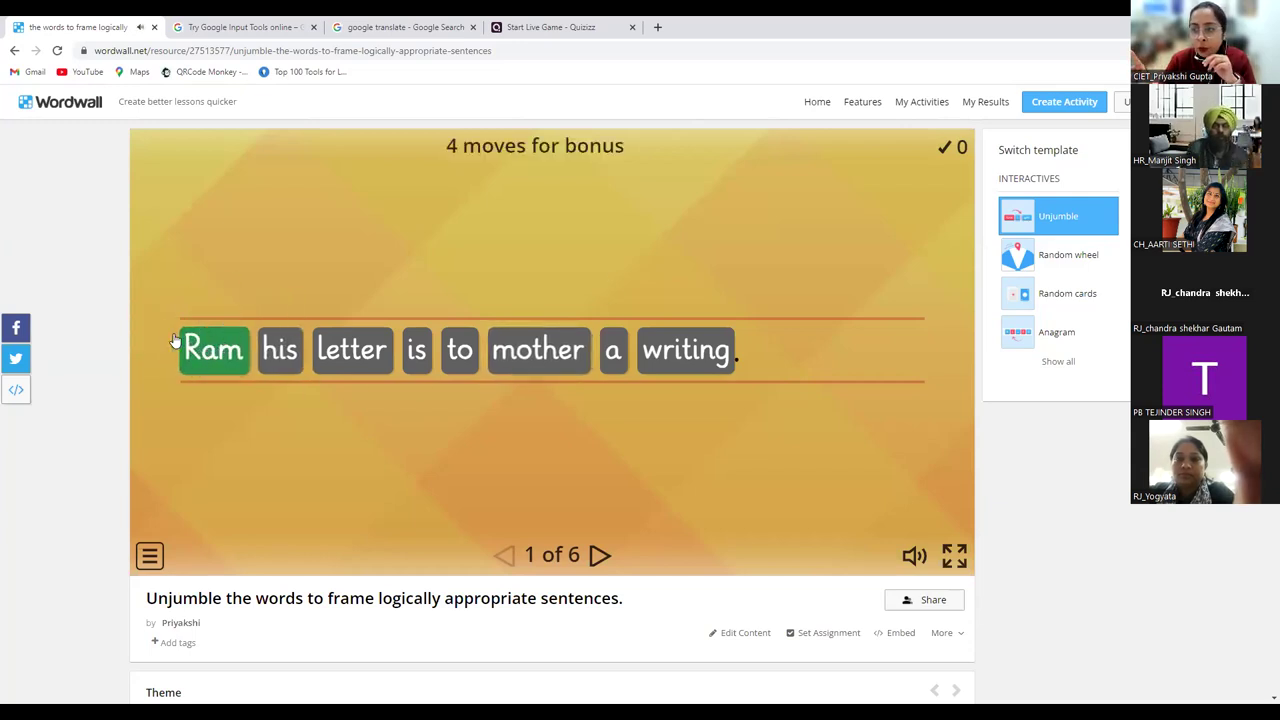
pyautogui.moveTo(422, 360); pyautogui.dragTo(268, 349)
pyautogui.moveTo(686, 352); pyautogui.dragTo(400, 350)
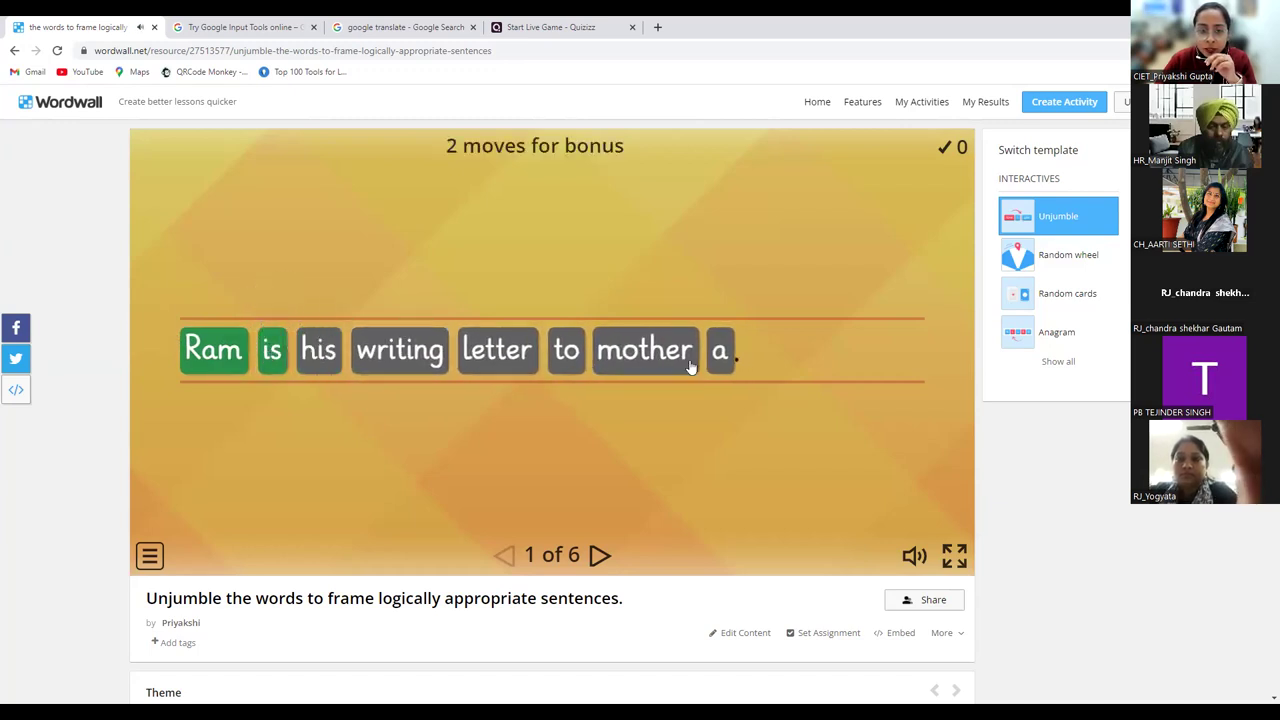
pyautogui.moveTo(719, 352); pyautogui.dragTo(310, 350)
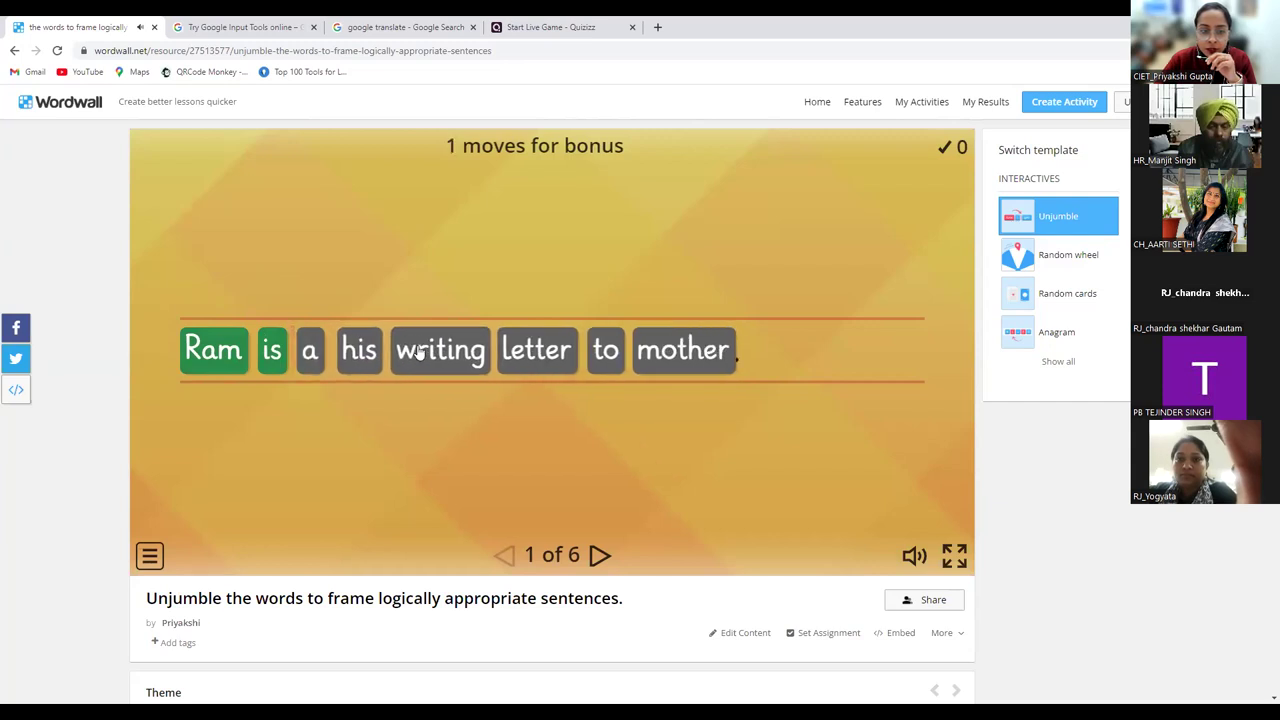
pyautogui.moveTo(418, 352); pyautogui.dragTo(345, 352)
pyautogui.moveTo(537, 352); pyautogui.dragTo(483, 352)
pyautogui.moveTo(608, 363); pyautogui.dragTo(545, 350)
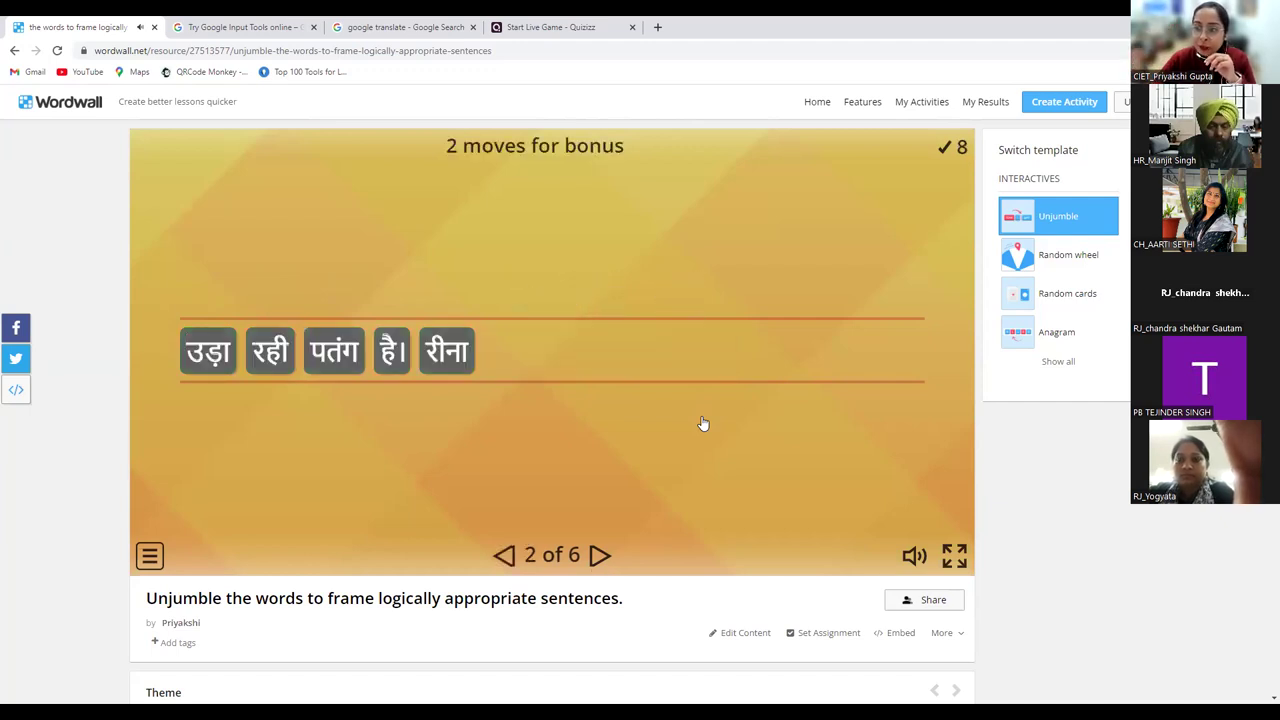
# Order the second phrase's Hindi words as the name followed by "पतंग उड़ा रही है।" and advance to the third phrase.
pyautogui.moveTo(464, 362); pyautogui.dragTo(205, 350)
pyautogui.moveTo(393, 371); pyautogui.dragTo(273, 350)
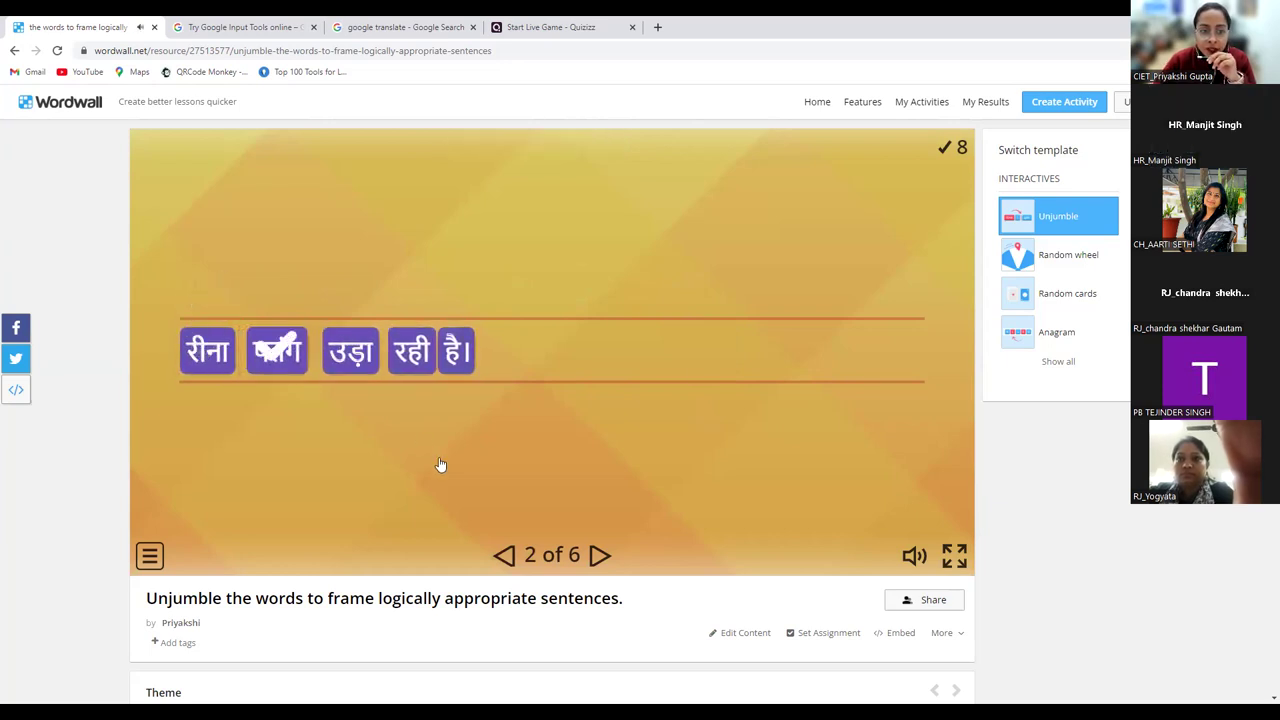
pyautogui.click(598, 556)
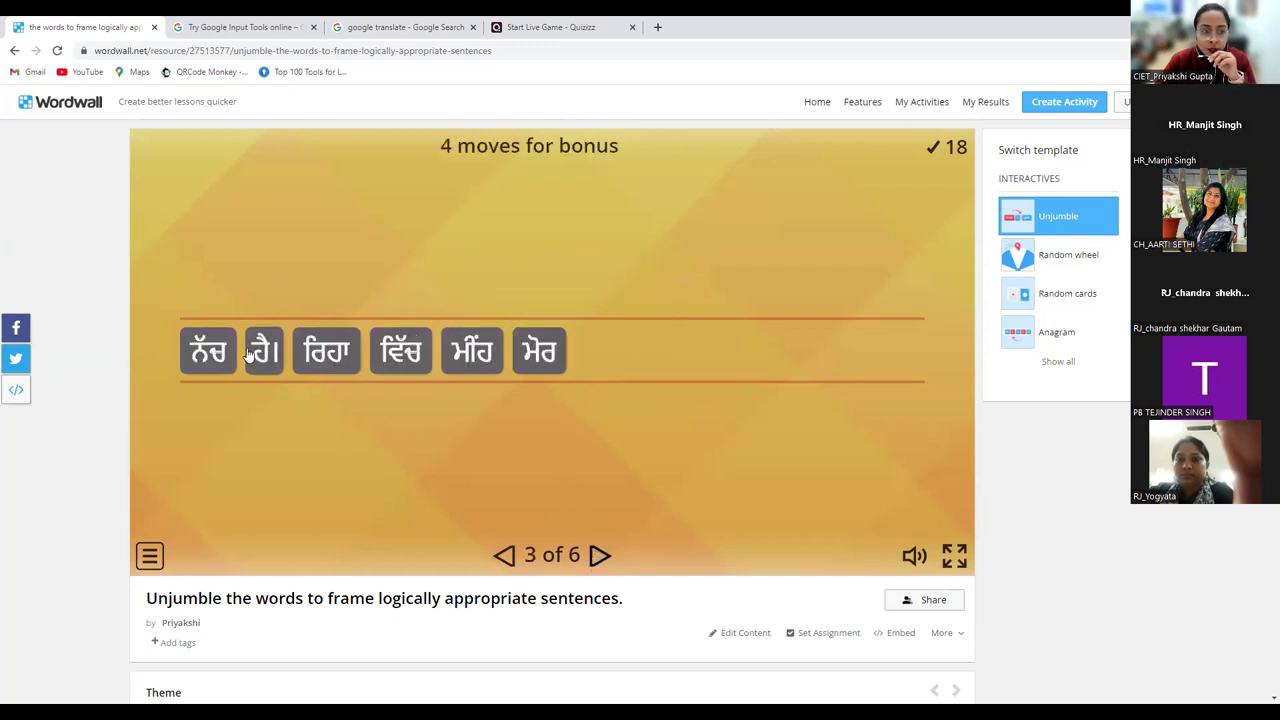
# Arrange the third phrase's Punjabi words into "ਮੋਰ ਮੀਂਹ ਵਿੱਚ ਨੱਚ ਰਿਹਾ ਹੈ।" and go on to the fourth phrase.
pyautogui.moveTo(360, 362); pyautogui.dragTo(150, 348)
pyautogui.moveTo(414, 351); pyautogui.dragTo(175, 350)
pyautogui.moveTo(456, 369); pyautogui.dragTo(190, 354)
pyautogui.moveTo(539, 352); pyautogui.dragTo(185, 352)
pyautogui.moveTo(427, 352); pyautogui.dragTo(505, 350)
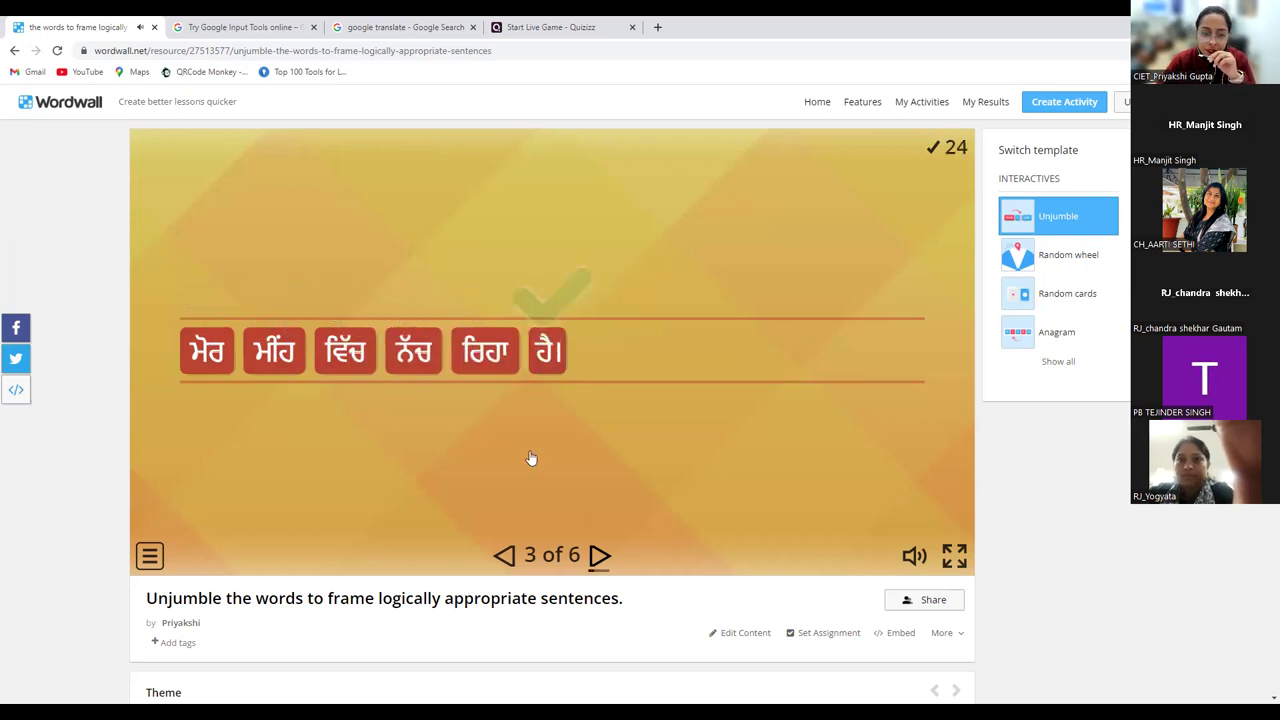
pyautogui.doubleClick(598, 556)
pyautogui.click(505, 556)
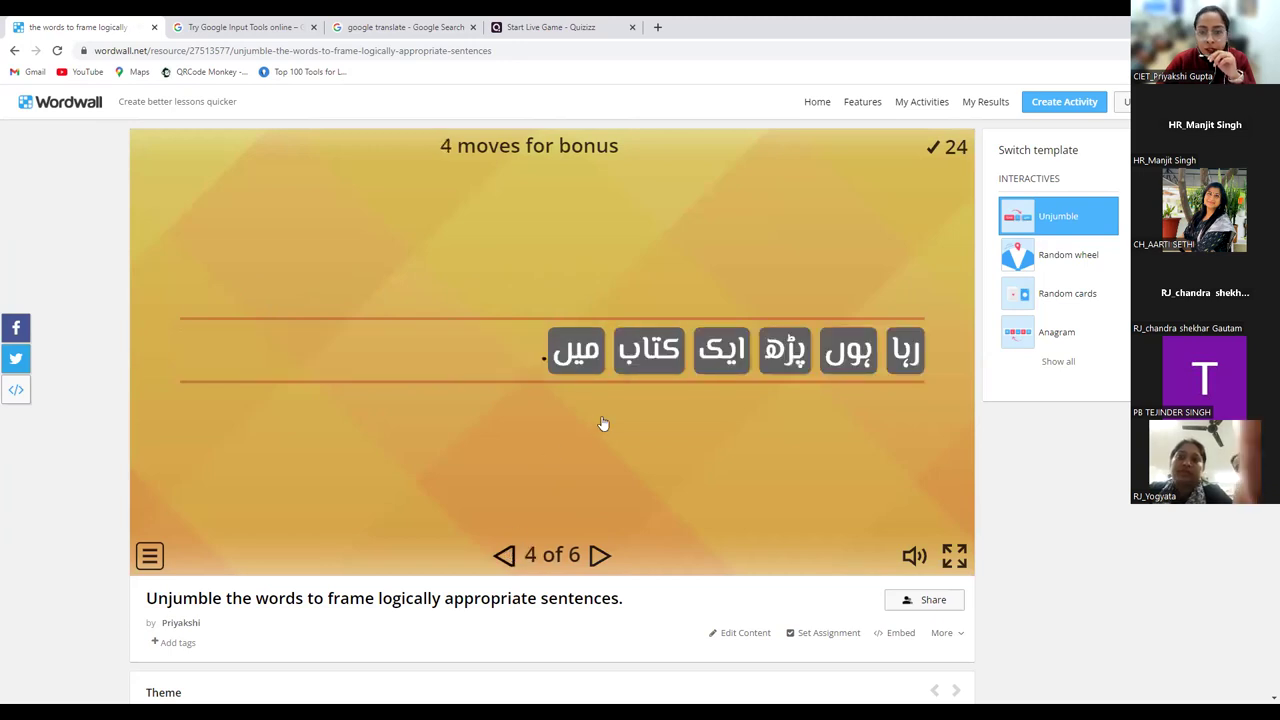
# Rearrange the scrambled Urdu words of the fourth phrase to form a logical right-to-left sentence.
pyautogui.moveTo(660, 352); pyautogui.dragTo(600, 358)
pyautogui.moveTo(848, 352); pyautogui.dragTo(575, 352)
pyautogui.moveTo(654, 352); pyautogui.dragTo(725, 356)
pyautogui.moveTo(905, 352); pyautogui.dragTo(566, 352)
pyautogui.moveTo(768, 360); pyautogui.dragTo(676, 354)
pyautogui.moveTo(898, 352); pyautogui.dragTo(935, 355)
pyautogui.moveTo(776, 368); pyautogui.dragTo(578, 360)
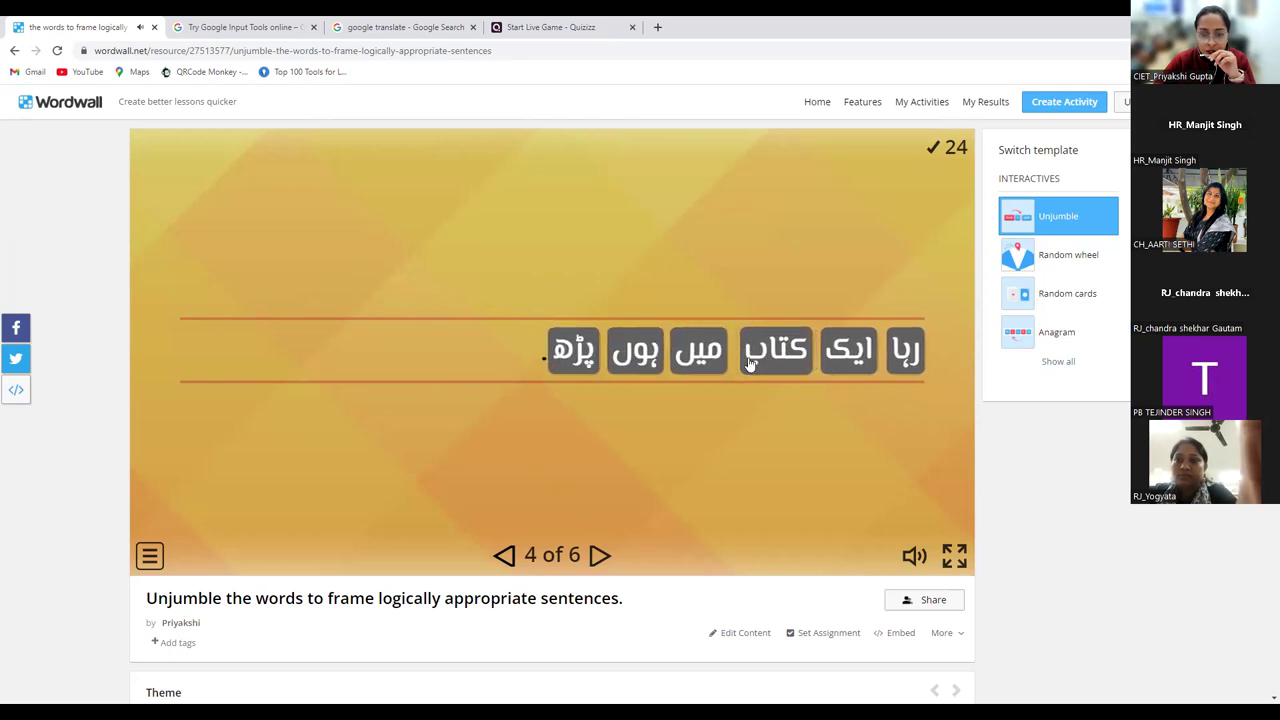